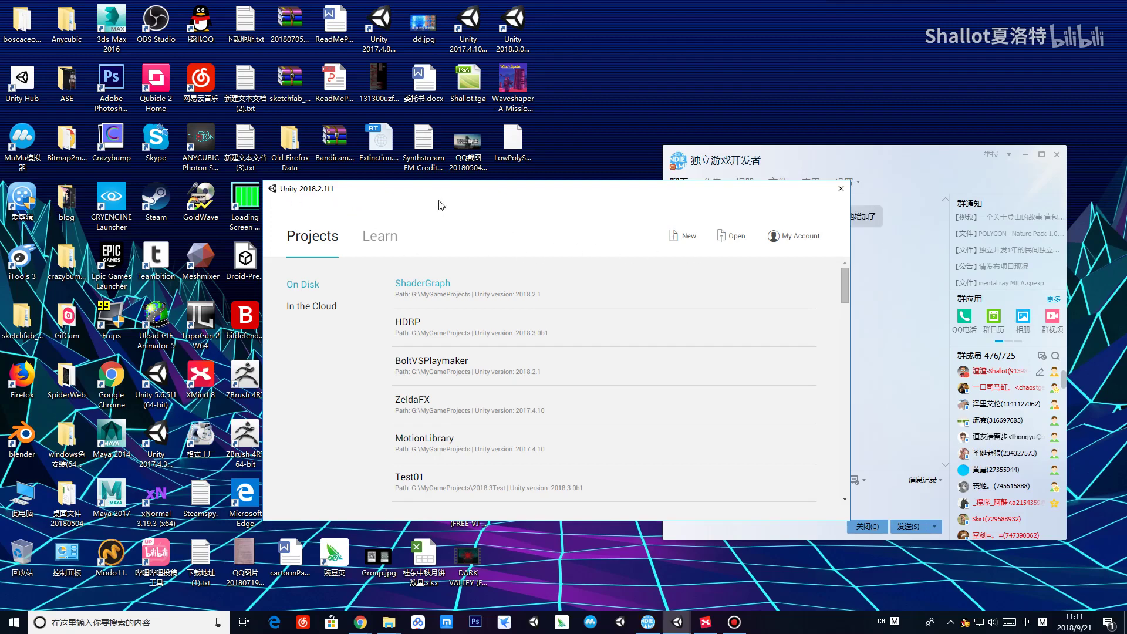
- Start a new Unity project and set its template to Lightweight RP (Preview)
{"action": "left_click_drag", "start_coordinate": [440, 197], "coordinate": [417, 191]}
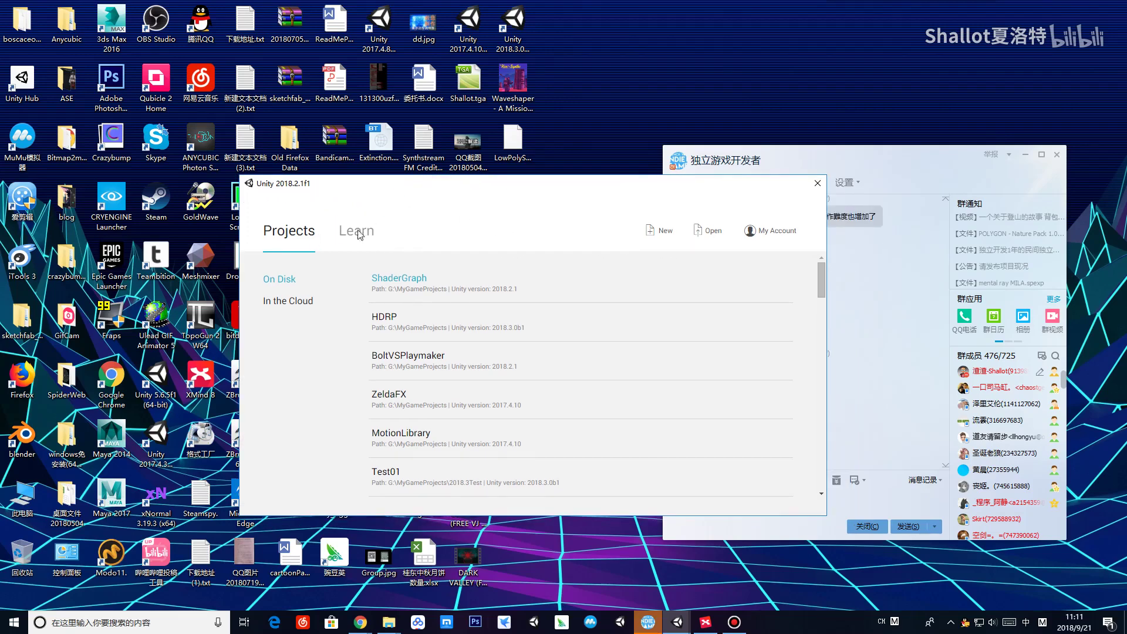
{"action": "left_click", "coordinate": [663, 235]}
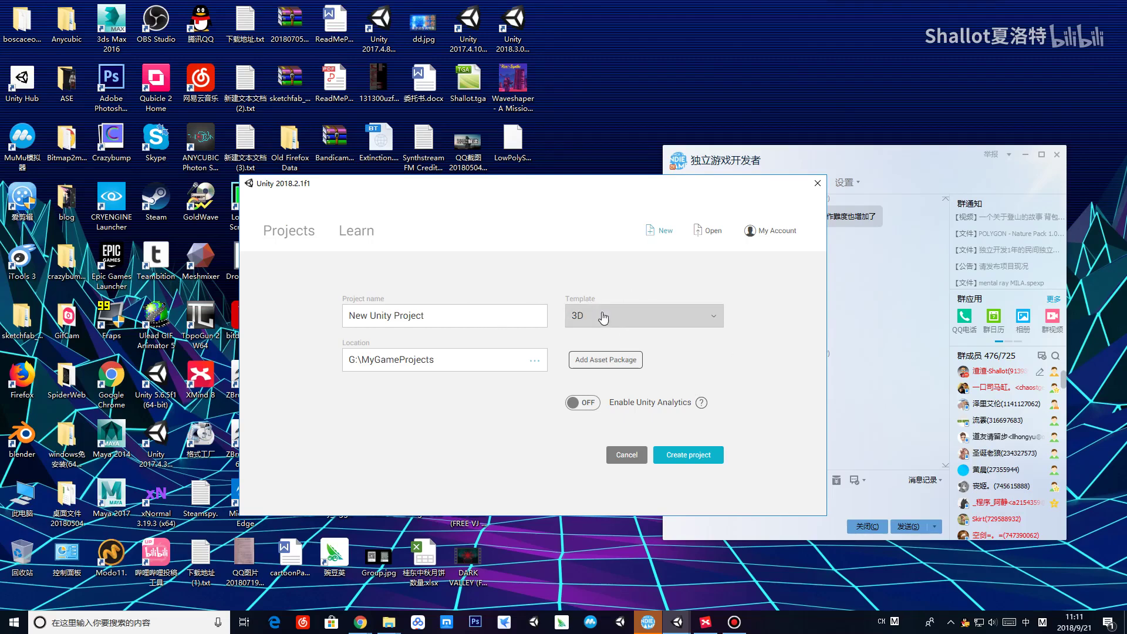
{"action": "left_click", "coordinate": [621, 316]}
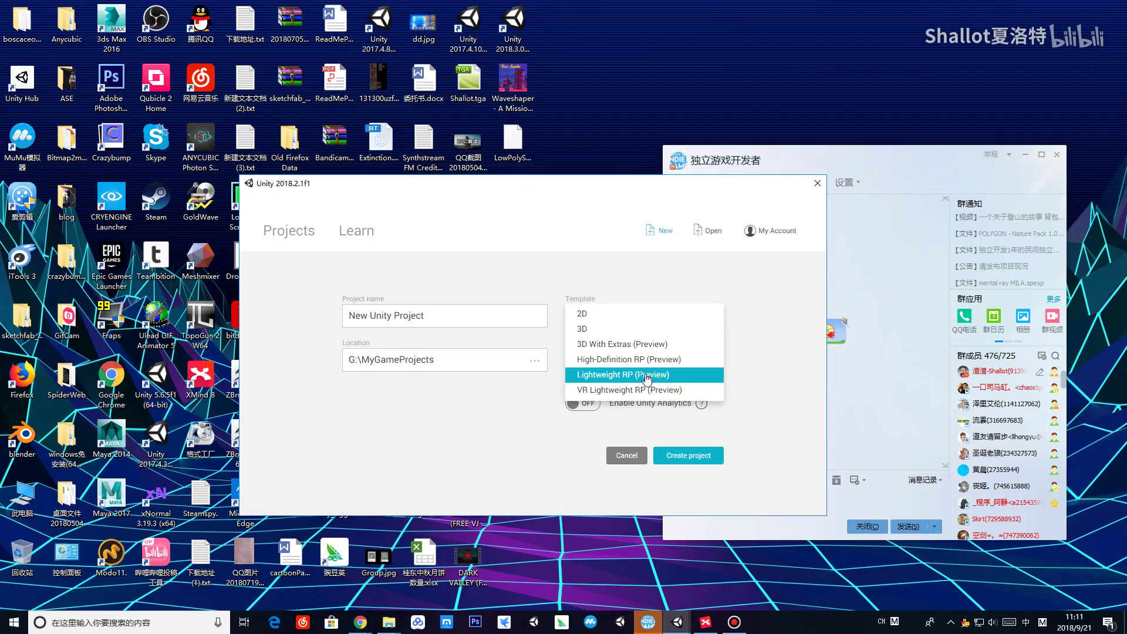
{"action": "left_click", "coordinate": [646, 376]}
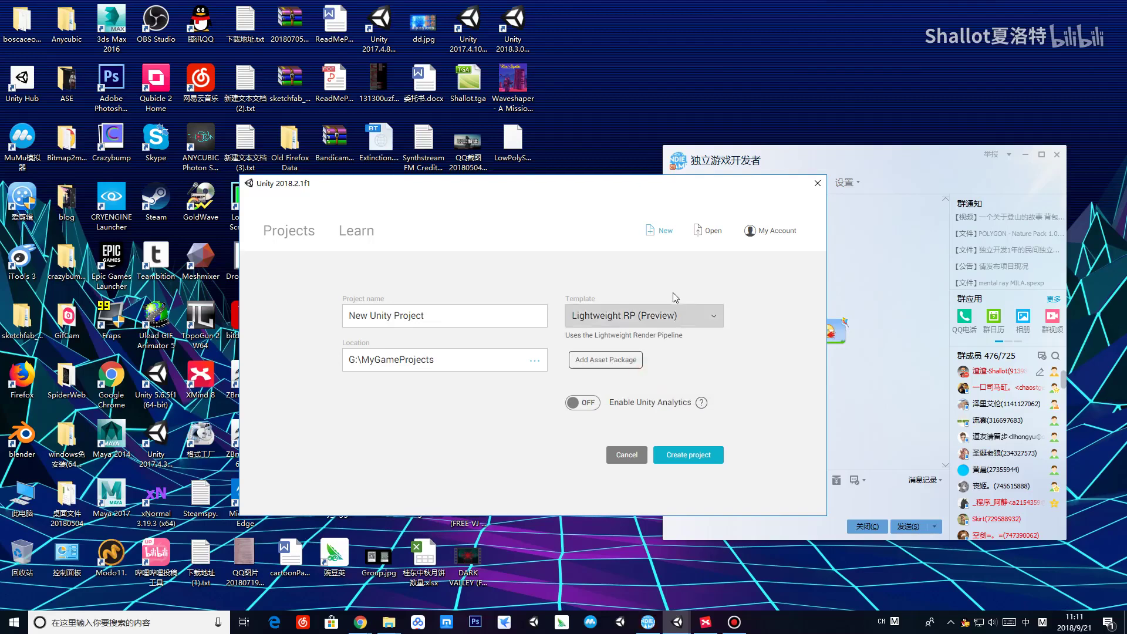
{"action": "left_click", "coordinate": [649, 315]}
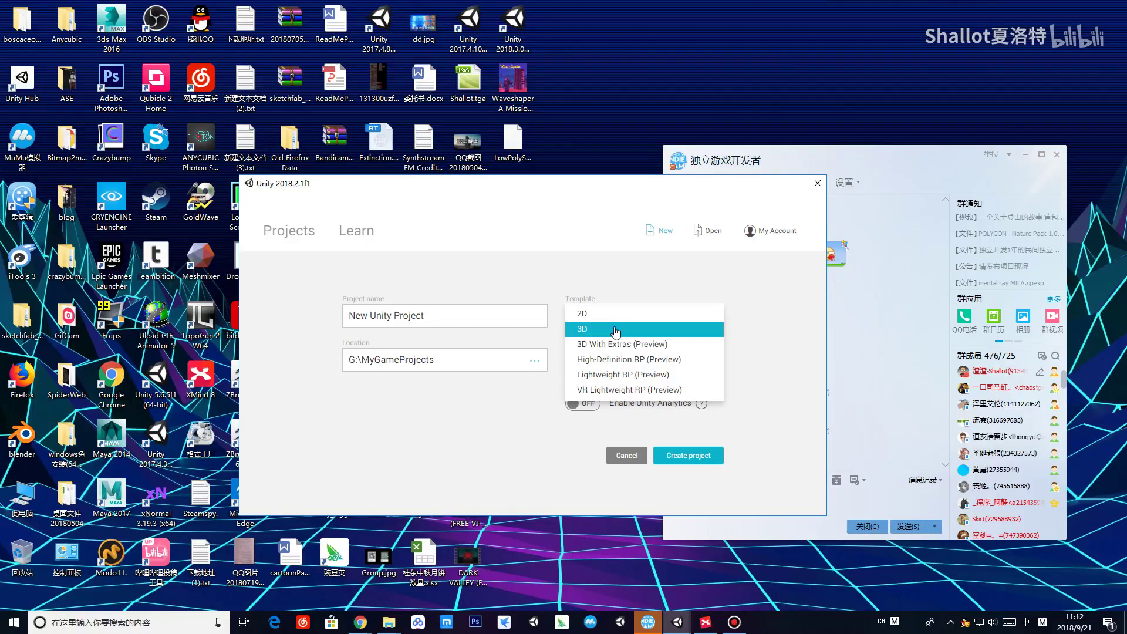
{"action": "left_click", "coordinate": [636, 378]}
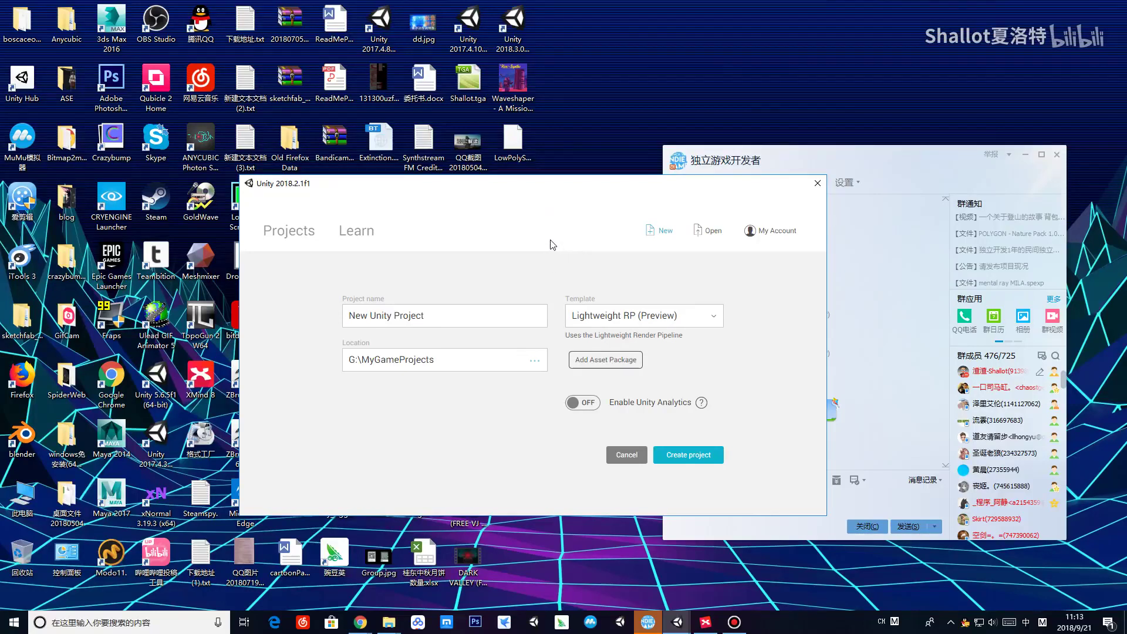
- Switch the new project's template to 3D and back to Lightweight RP (Preview)
{"action": "left_click", "coordinate": [588, 317]}
{"action": "left_click", "coordinate": [610, 328]}
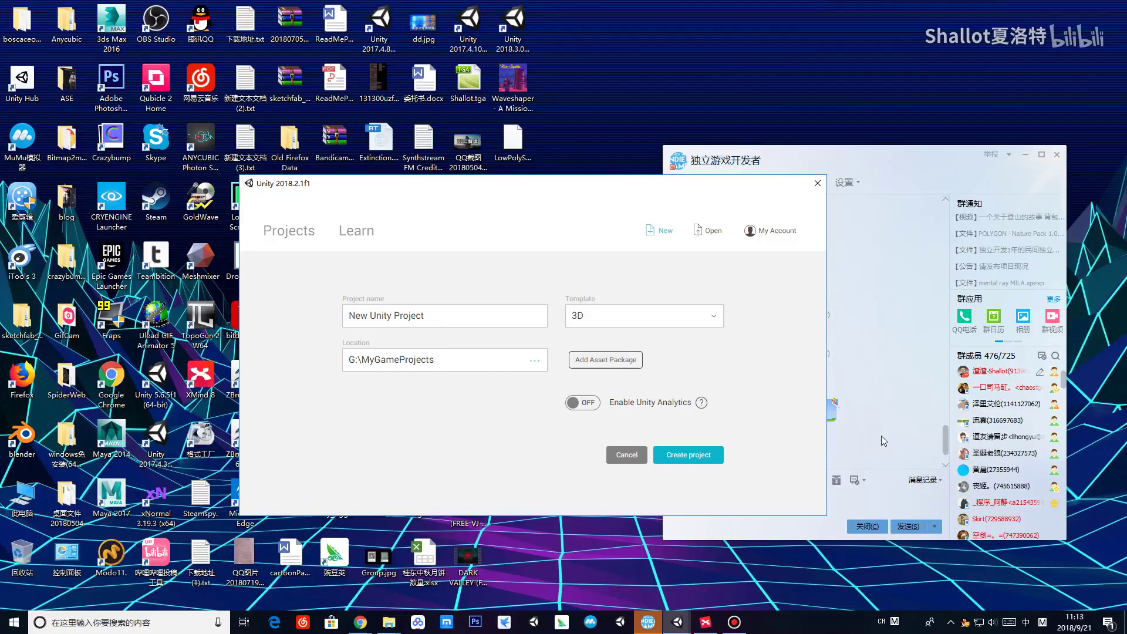
{"action": "left_click", "coordinate": [668, 317]}
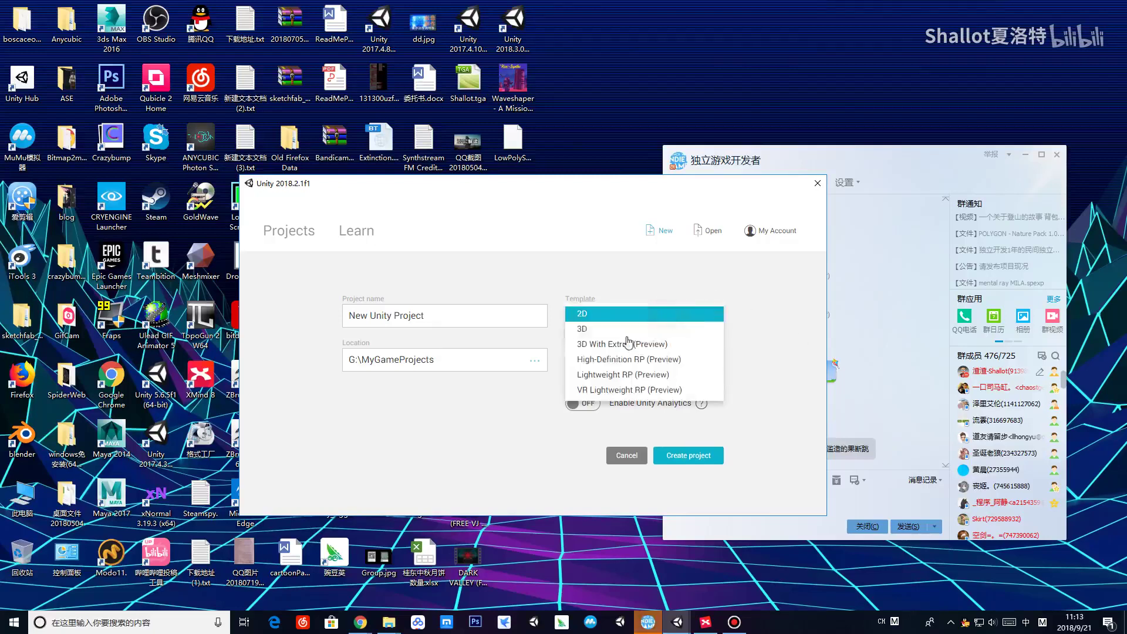
{"action": "left_click", "coordinate": [604, 377]}
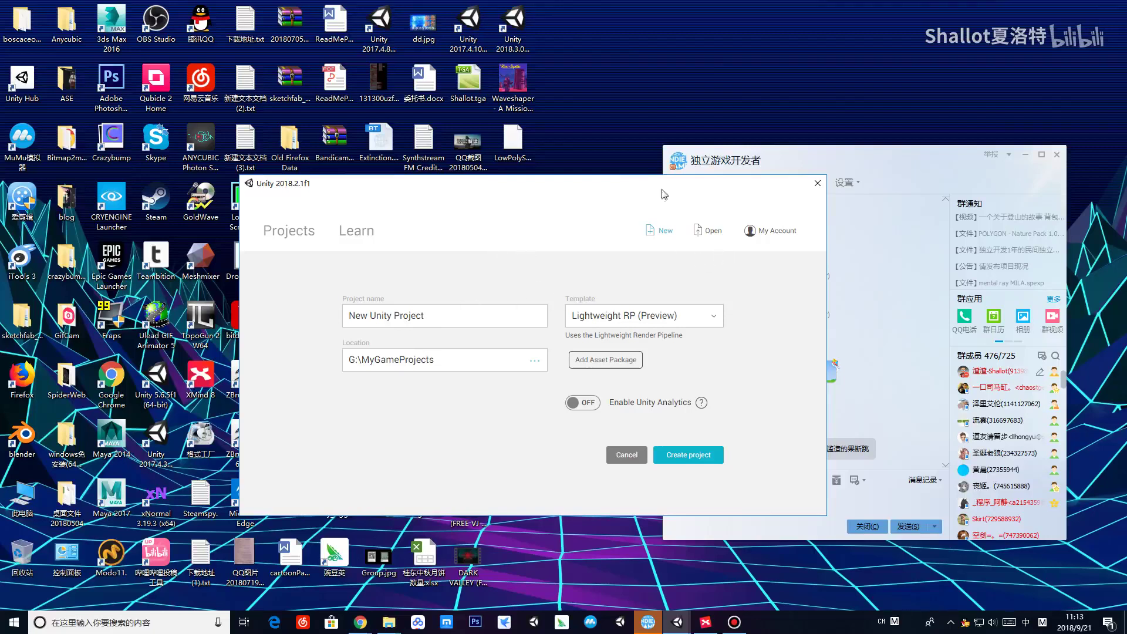
- Close the new-project window without creating a project and switch to the editor with the ShaderGraph project
{"action": "left_click_drag", "start_coordinate": [648, 183], "coordinate": [614, 162]}
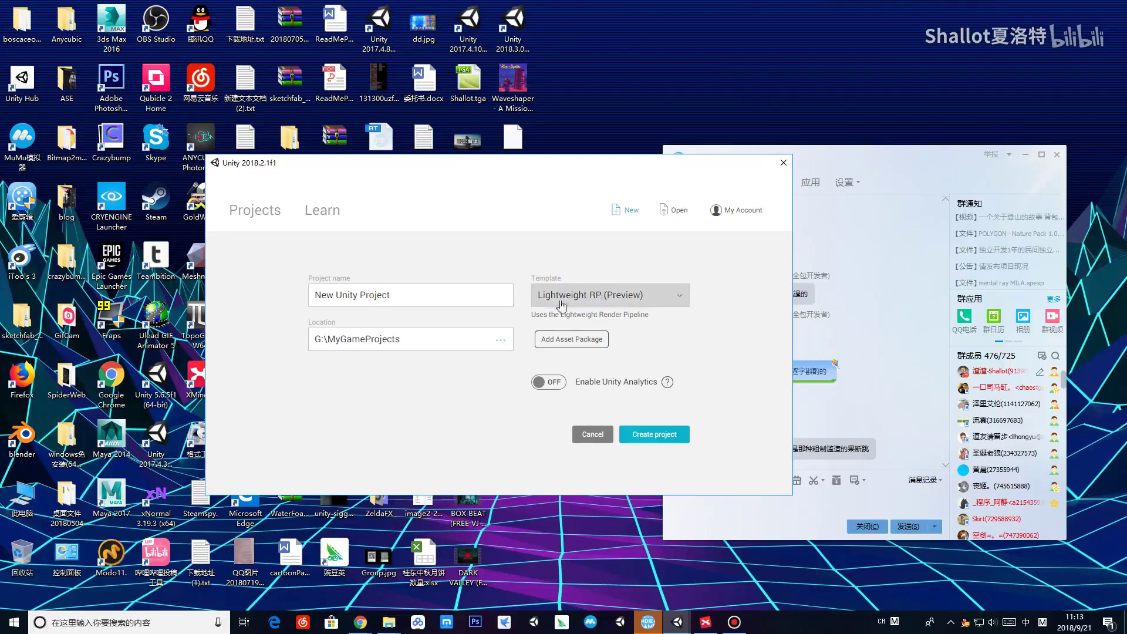
{"action": "left_click_drag", "start_coordinate": [437, 301], "coordinate": [287, 302]}
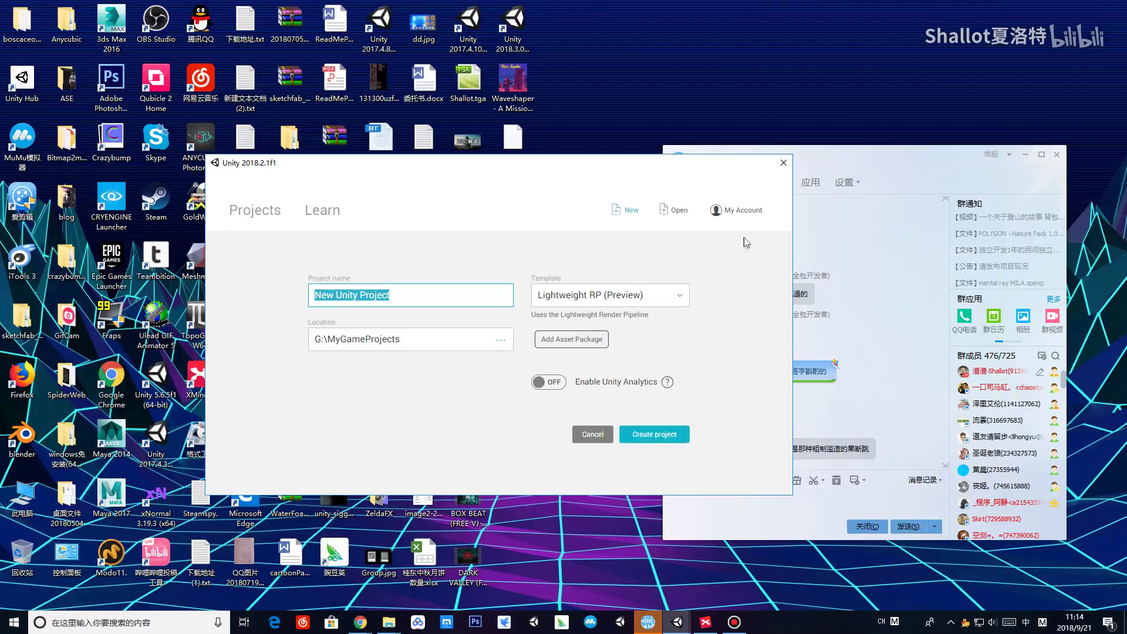
{"action": "left_click", "coordinate": [784, 162]}
{"action": "left_click", "coordinate": [673, 625]}
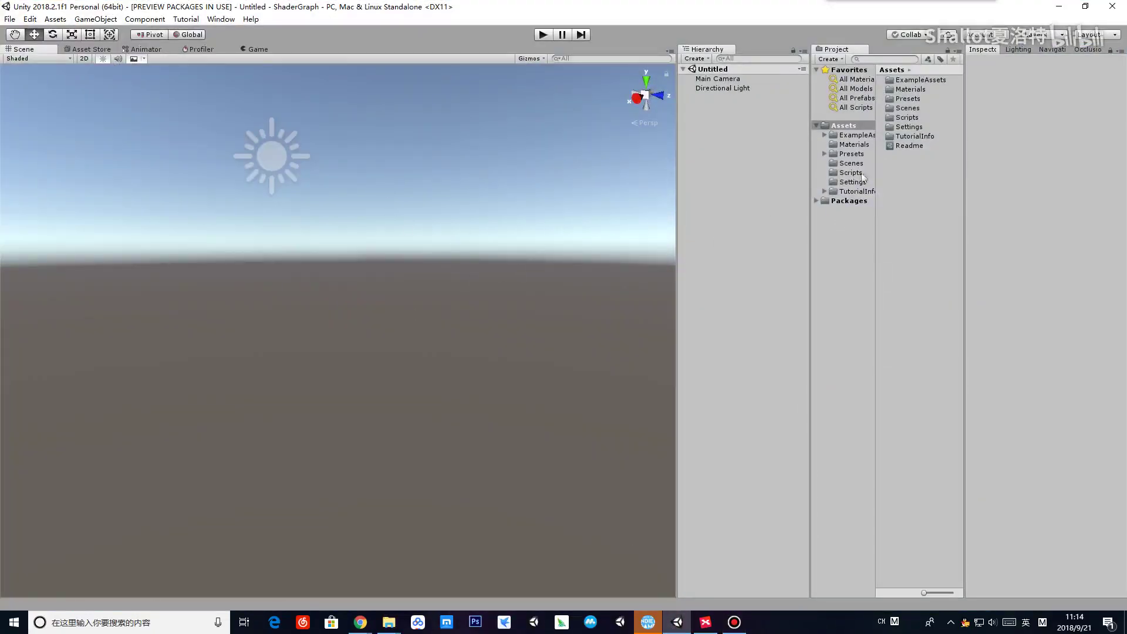
- Open samplescene from the Scenes folder and examine the example room from different angles
{"action": "double_click", "coordinate": [917, 108]}
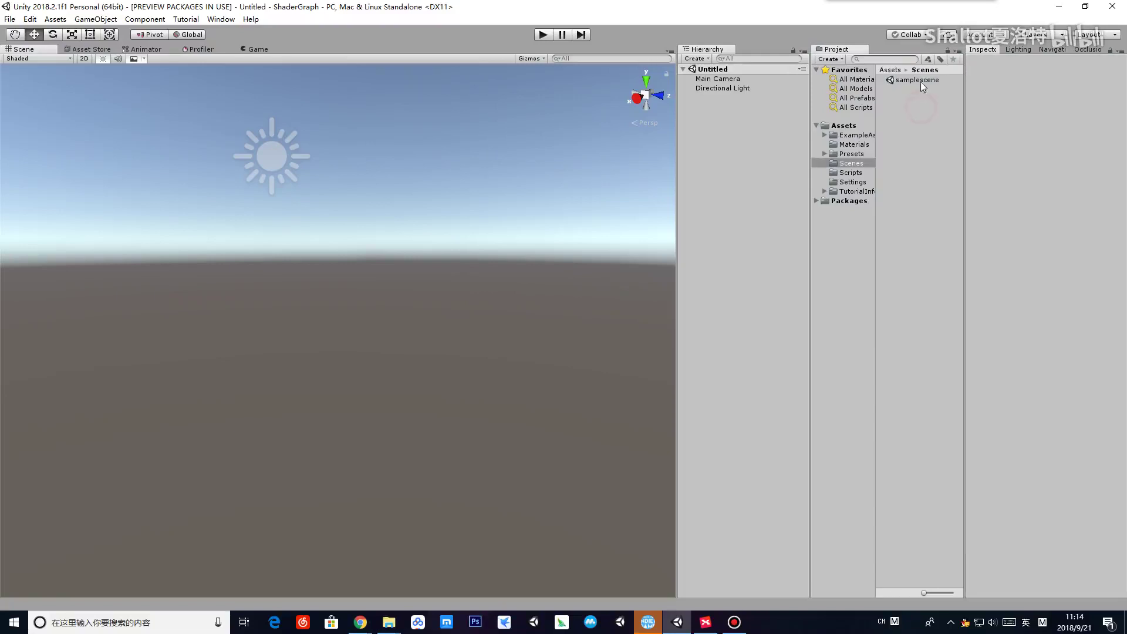
{"action": "double_click", "coordinate": [919, 80]}
{"action": "left_click_drag", "start_coordinate": [297, 396], "coordinate": [428, 396], "text": "alt"}
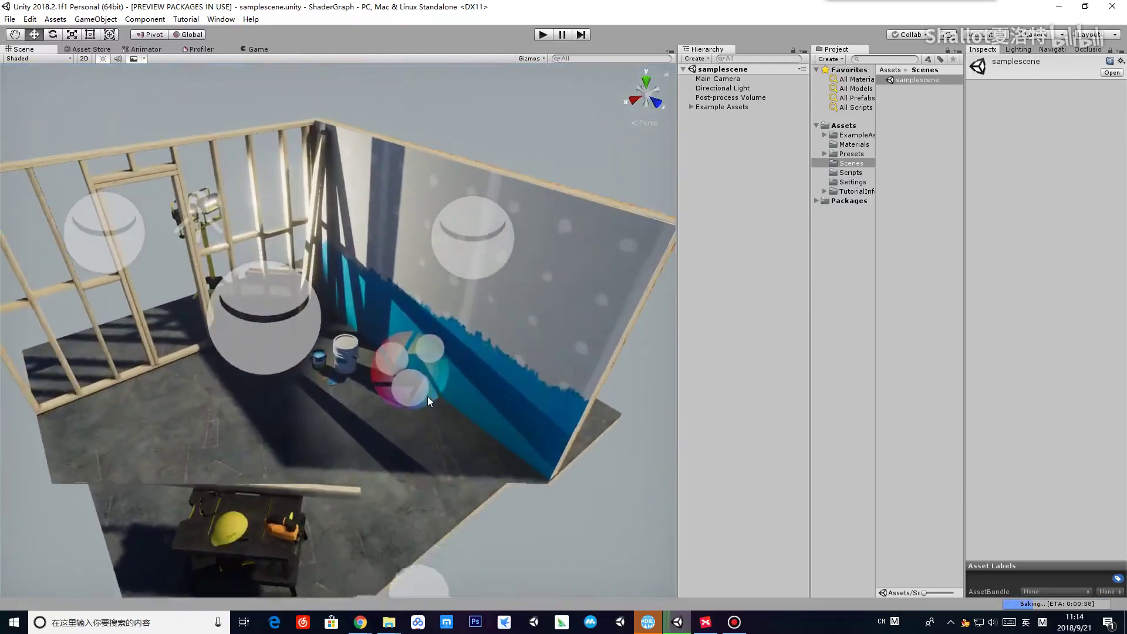
{"action": "scroll", "coordinate": [358, 331], "scroll_direction": "up", "scroll_amount": 3}
{"action": "scroll", "coordinate": [351, 324], "scroll_direction": "down", "scroll_amount": 3}
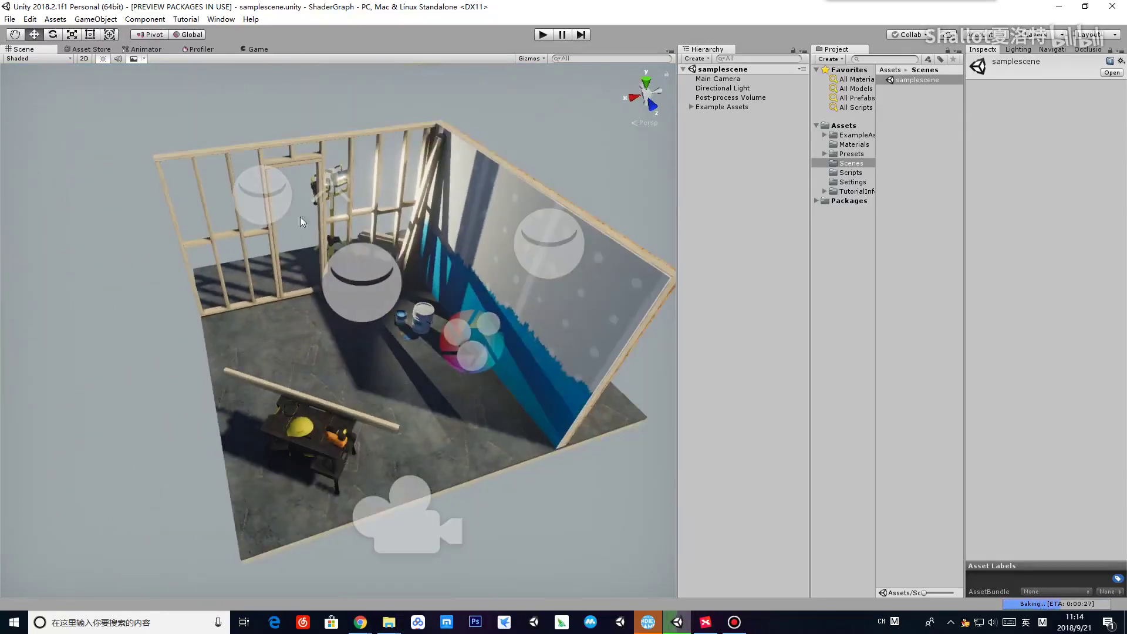
- Create a new empty scene to replace the open sample scene
{"action": "left_click", "coordinate": [10, 19]}
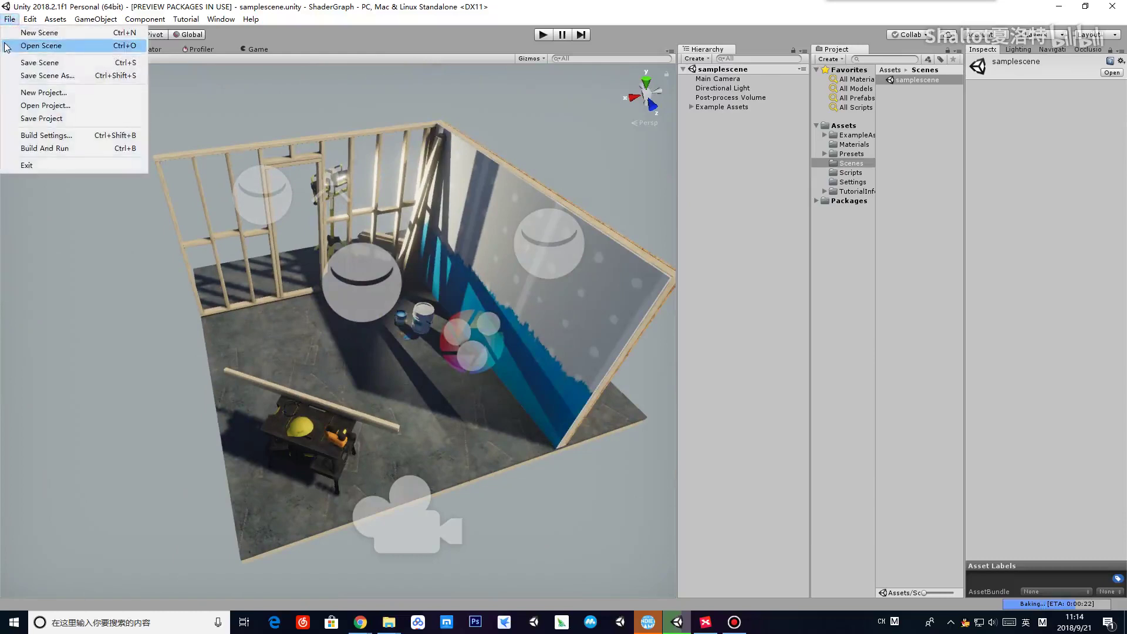
{"action": "left_click", "coordinate": [35, 32]}
{"action": "right_click_drag", "start_coordinate": [174, 208], "coordinate": [388, 182]}
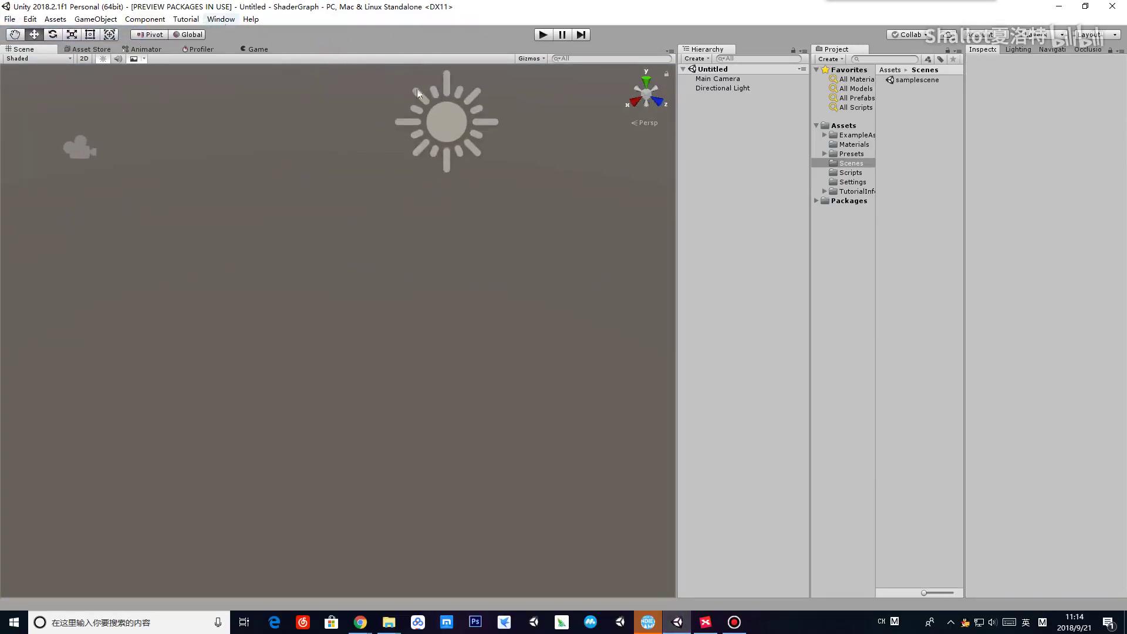
- Show the root Assets folder and widen the project browser and its folder tree, narrowing the scene view and hierarchy
{"action": "left_click", "coordinate": [842, 125]}
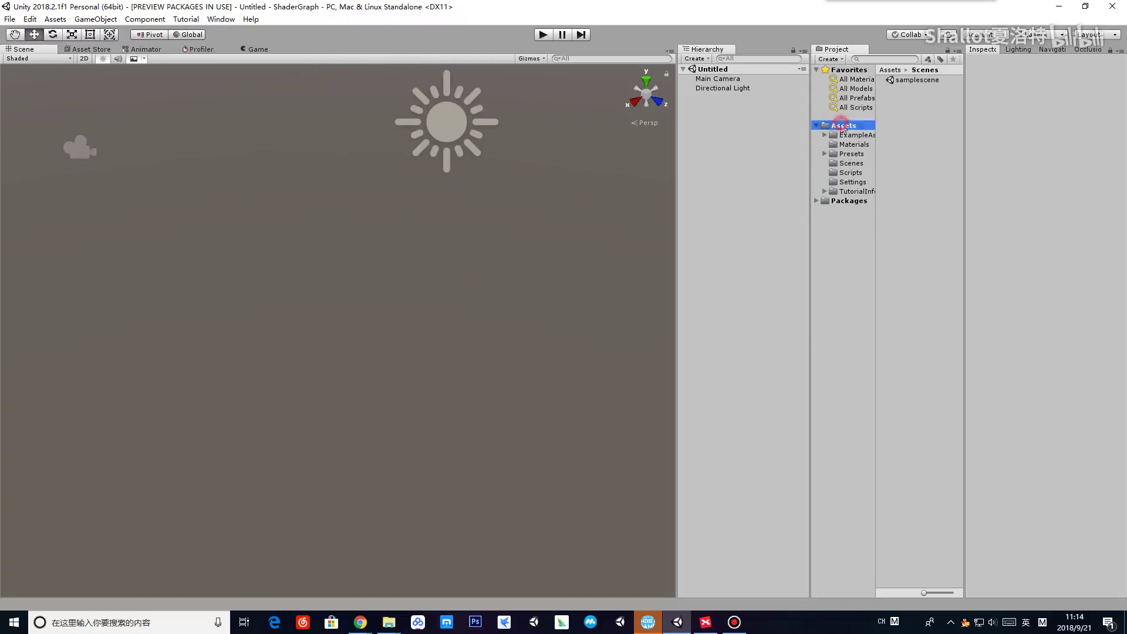
{"action": "left_click", "coordinate": [679, 270]}
{"action": "left_click_drag", "start_coordinate": [675, 269], "coordinate": [574, 269]}
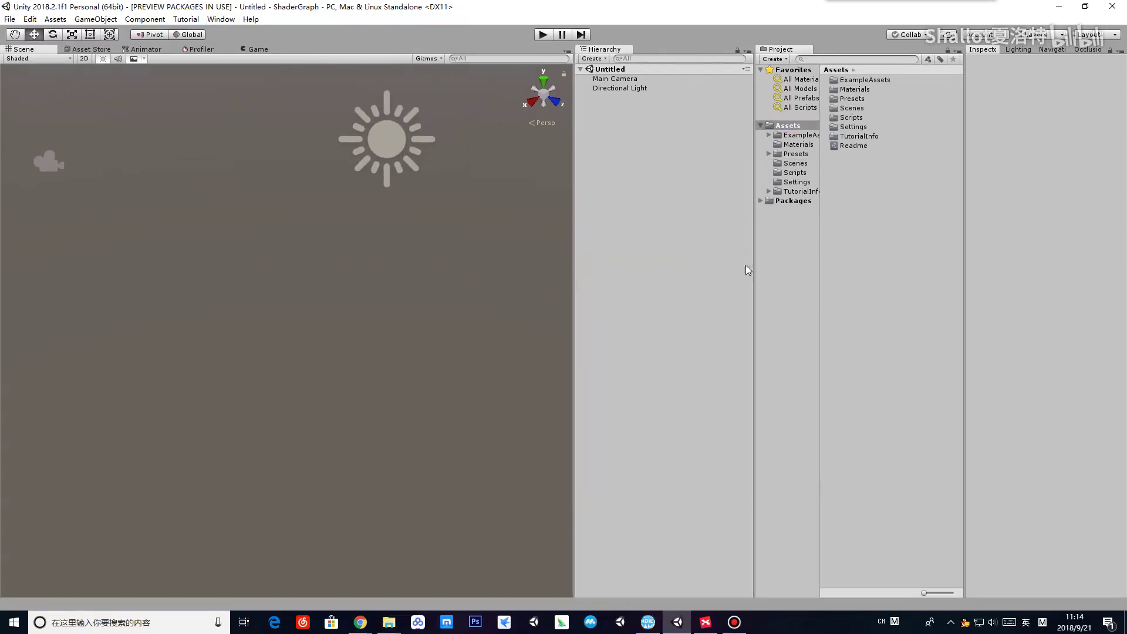
{"action": "left_click_drag", "start_coordinate": [822, 259], "coordinate": [846, 264]}
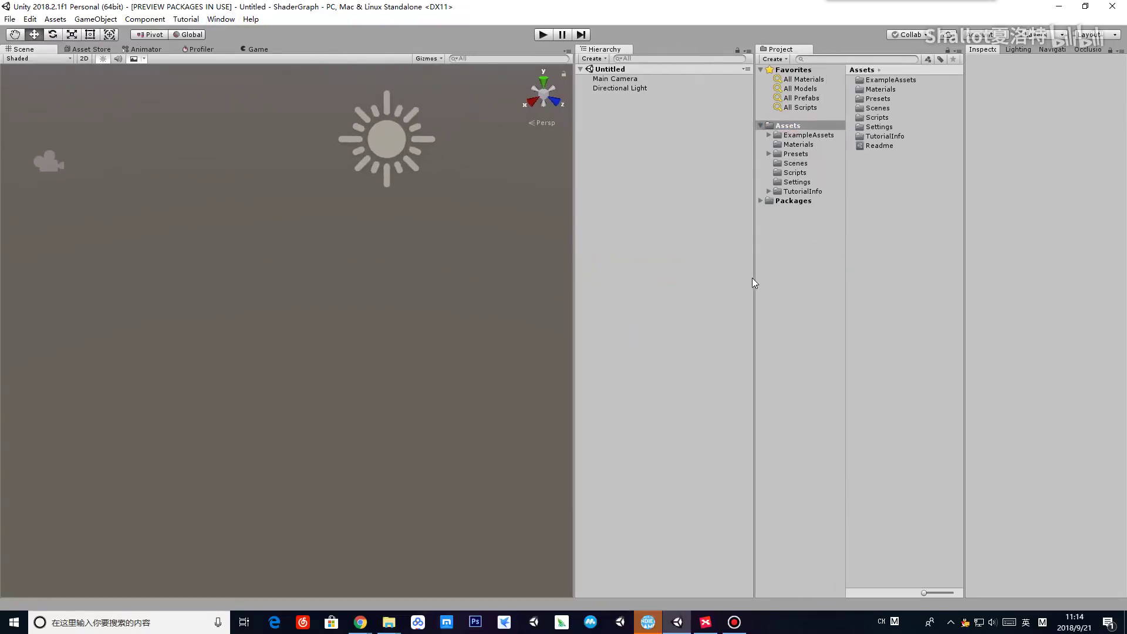
{"action": "left_click_drag", "start_coordinate": [753, 277], "coordinate": [703, 277]}
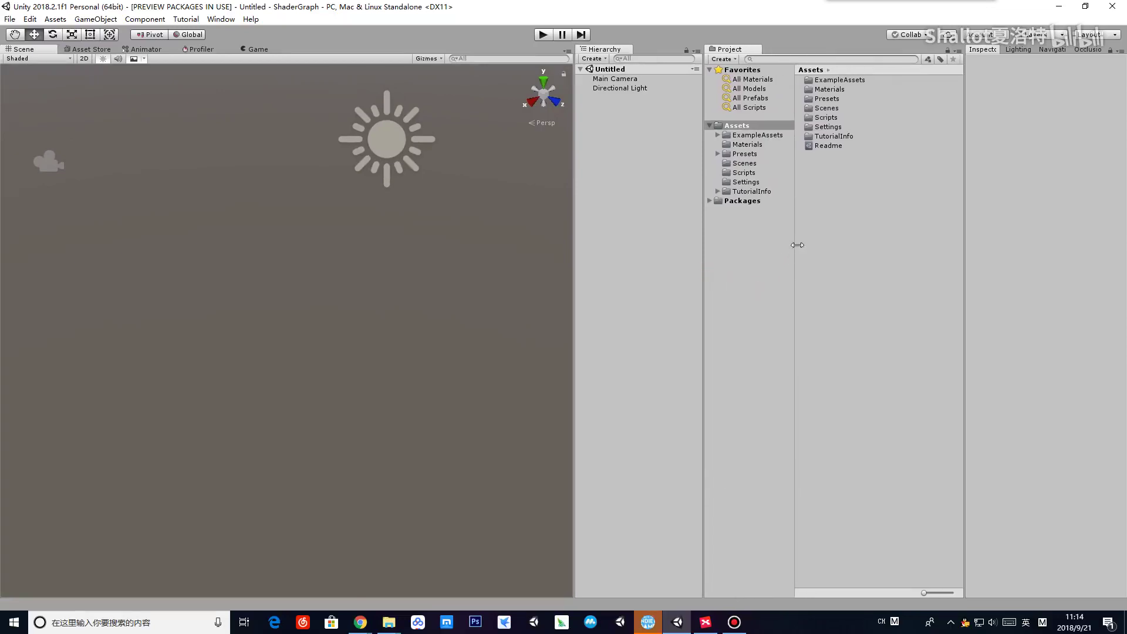
{"action": "left_click_drag", "start_coordinate": [797, 245], "coordinate": [800, 244]}
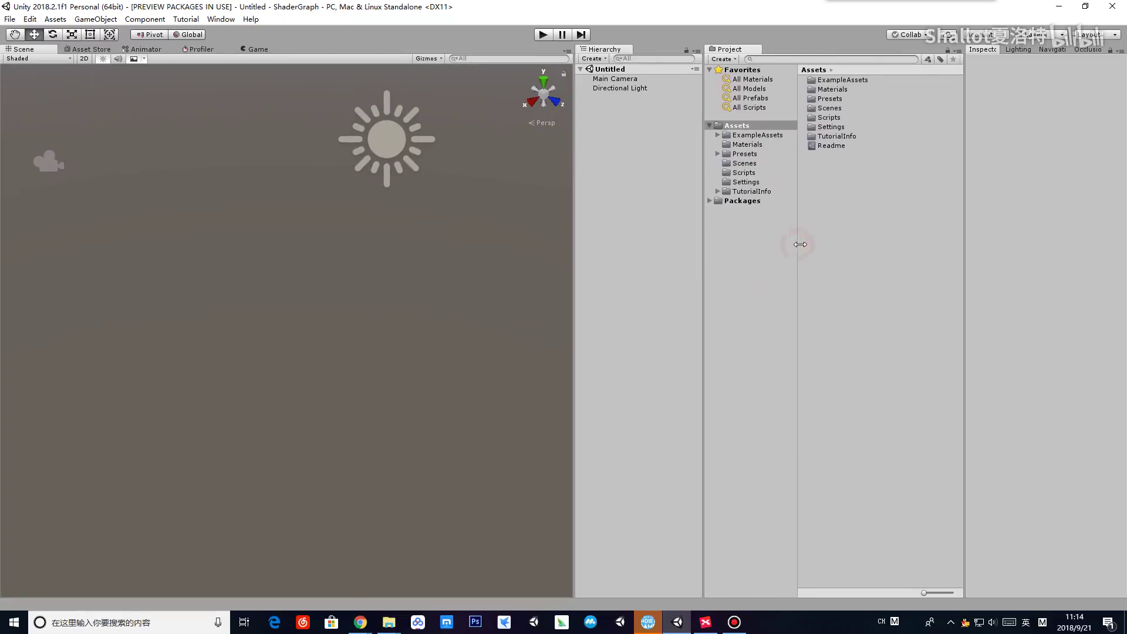
- Expand the Packages folder in the project browser and list the installed packages
{"action": "left_click", "coordinate": [709, 200]}
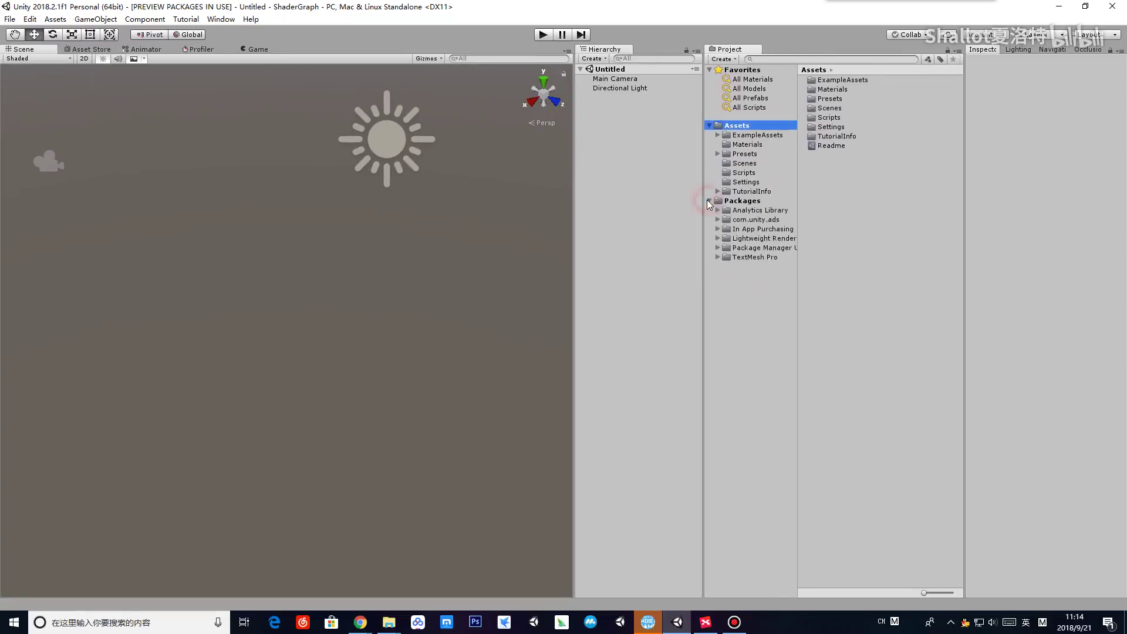
{"action": "left_click", "coordinate": [744, 200]}
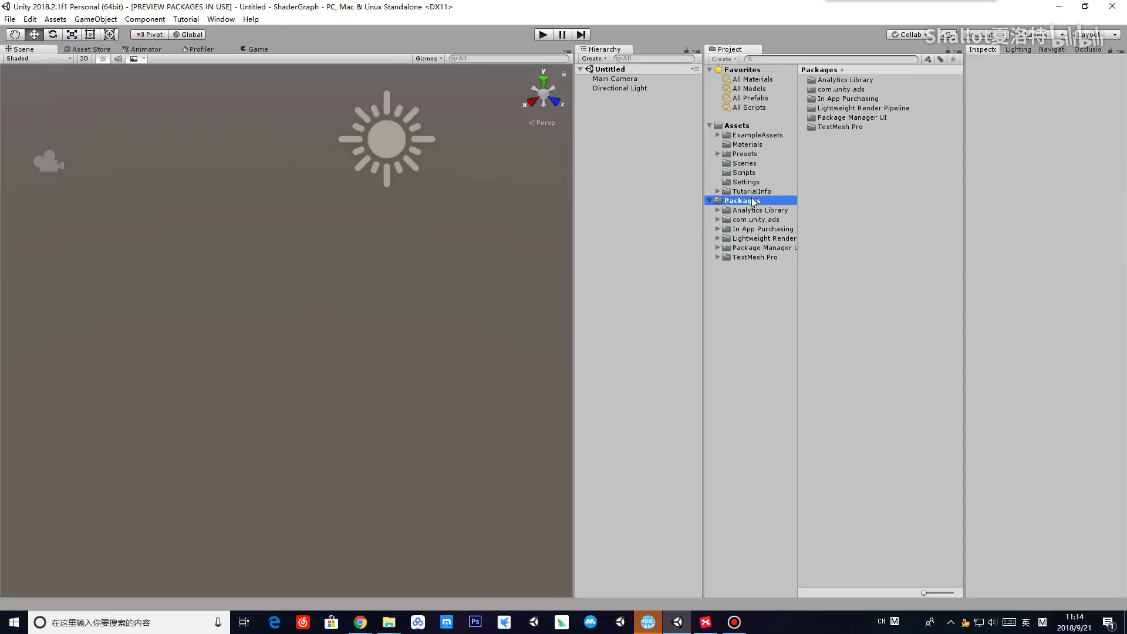
- Reveal the Assets folder in File Explorer and examine MyGameProjects and the ShaderGraph project folder inside it
{"action": "left_click", "coordinate": [755, 123]}
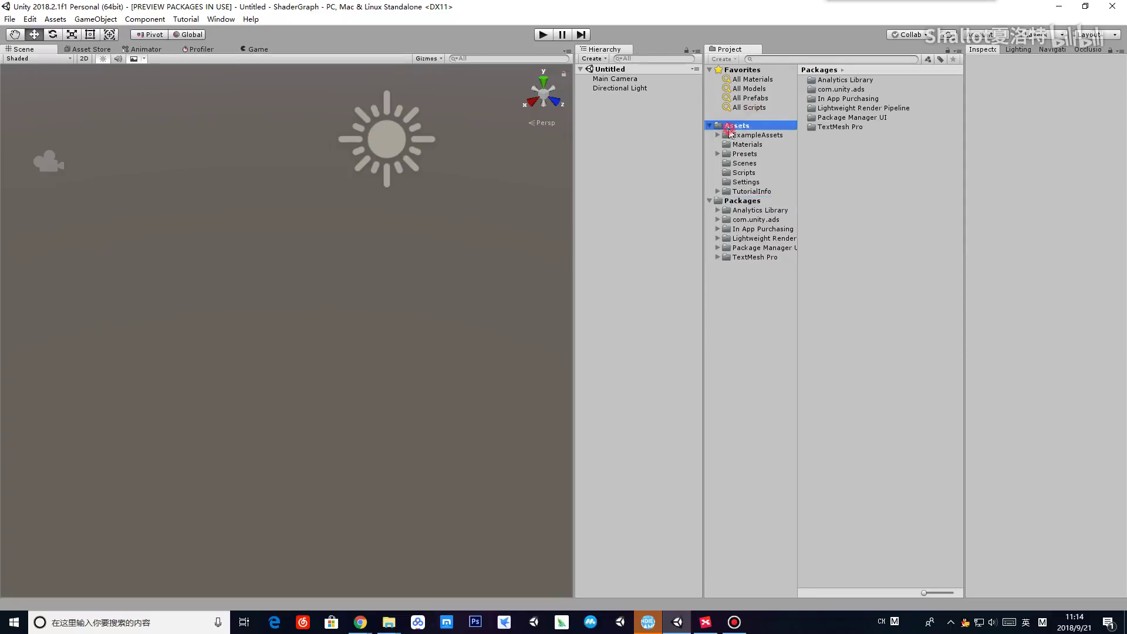
{"action": "right_click", "coordinate": [733, 125]}
{"action": "left_click", "coordinate": [813, 143]}
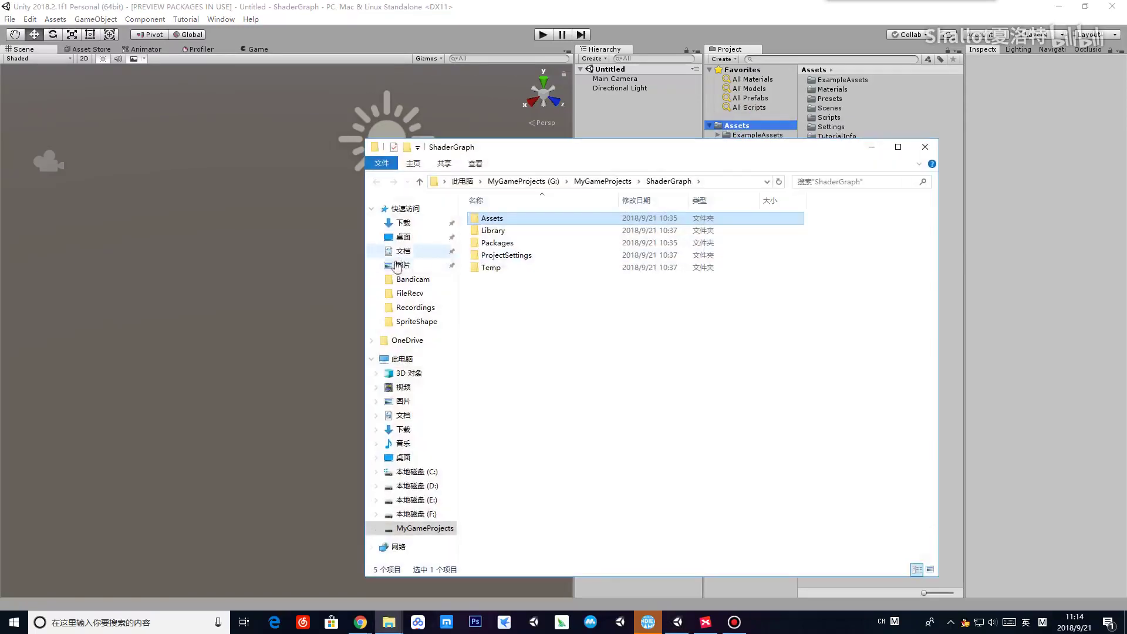
{"action": "left_click", "coordinate": [603, 181]}
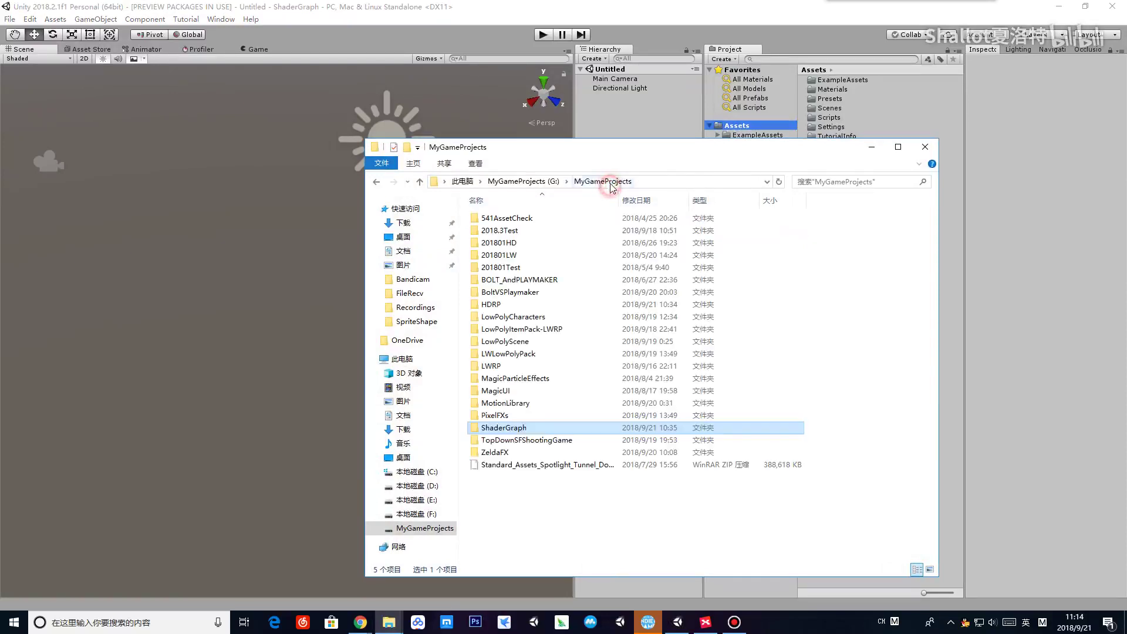
{"action": "left_click", "coordinate": [526, 428]}
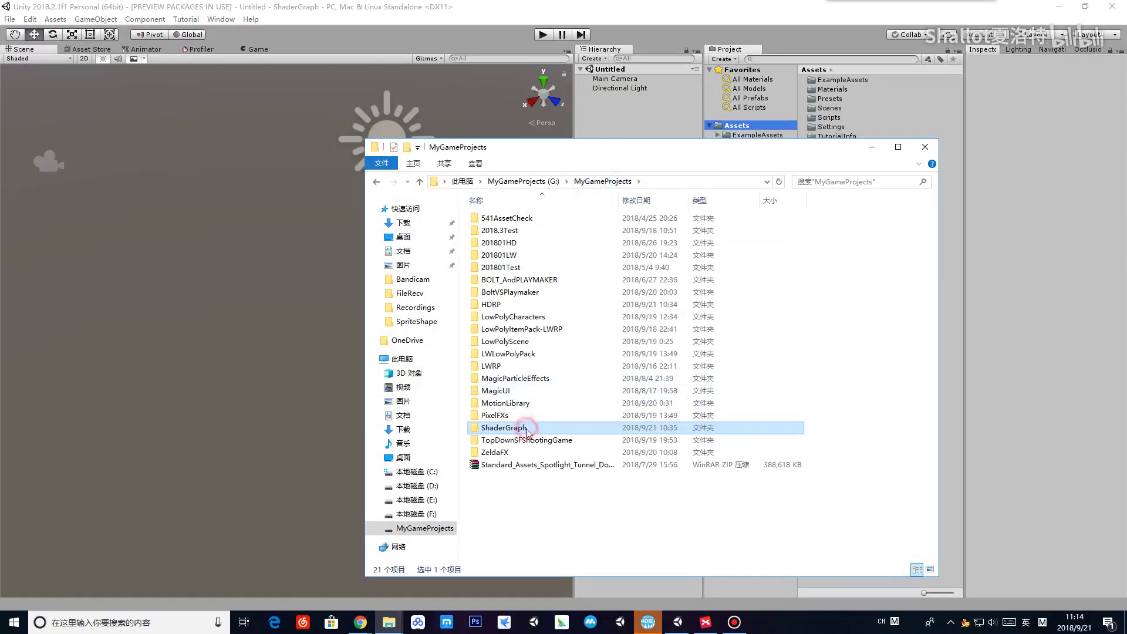
{"action": "double_click", "coordinate": [526, 428]}
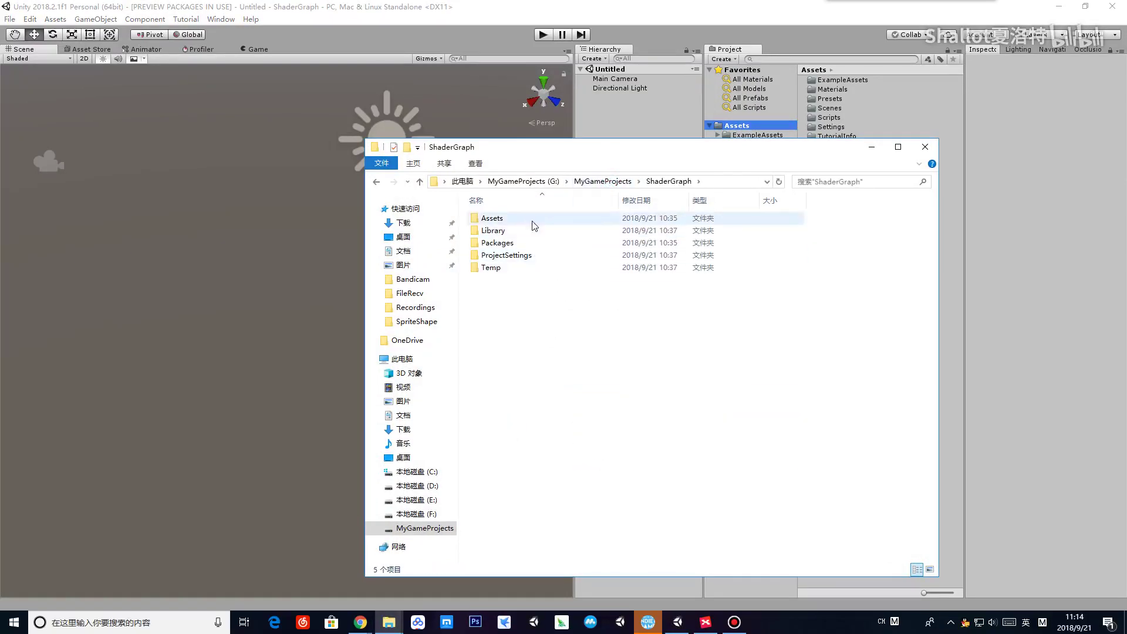
- Examine the ShaderGraph project's folders on disk and open its Packages folder
{"action": "left_click", "coordinate": [527, 243]}
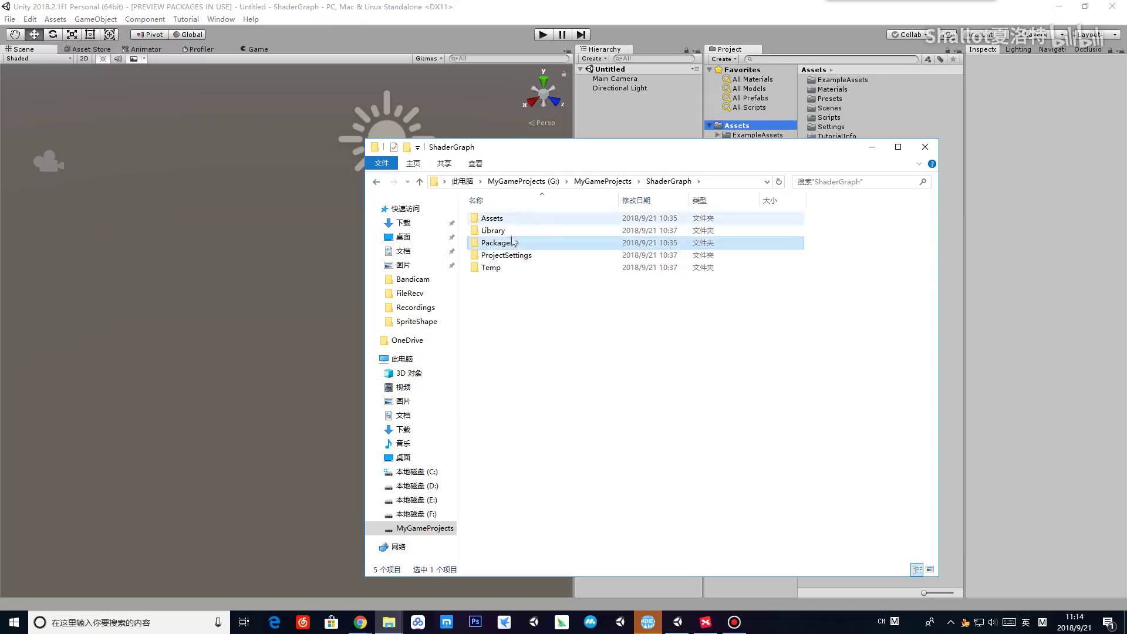
{"action": "left_click", "coordinate": [506, 222]}
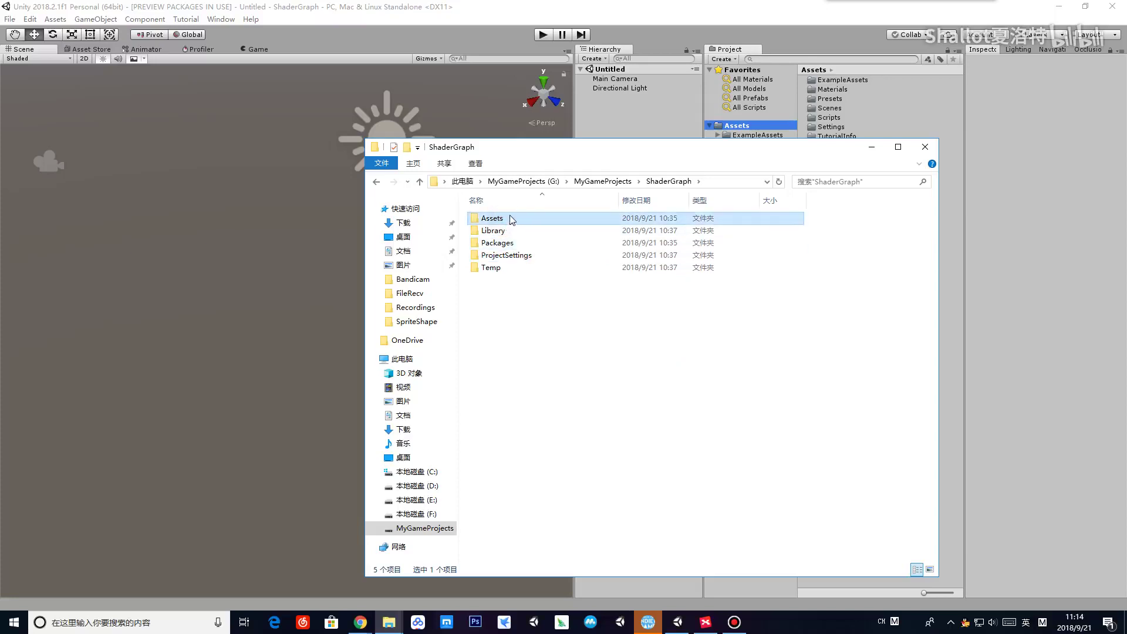
{"action": "double_click", "coordinate": [507, 245]}
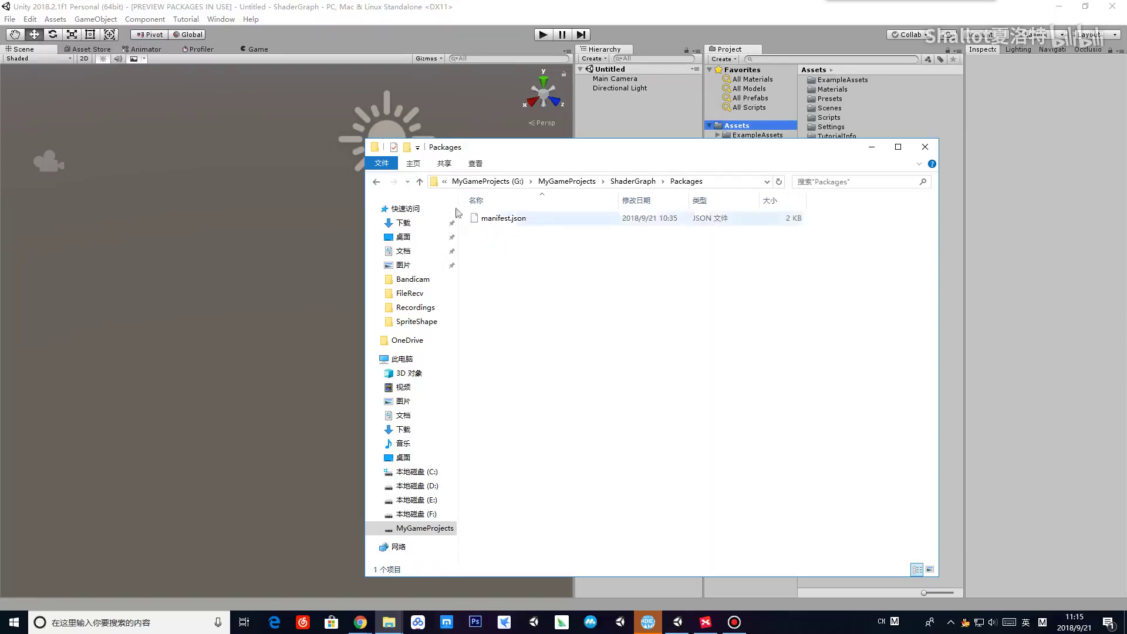
{"action": "left_click", "coordinate": [376, 181]}
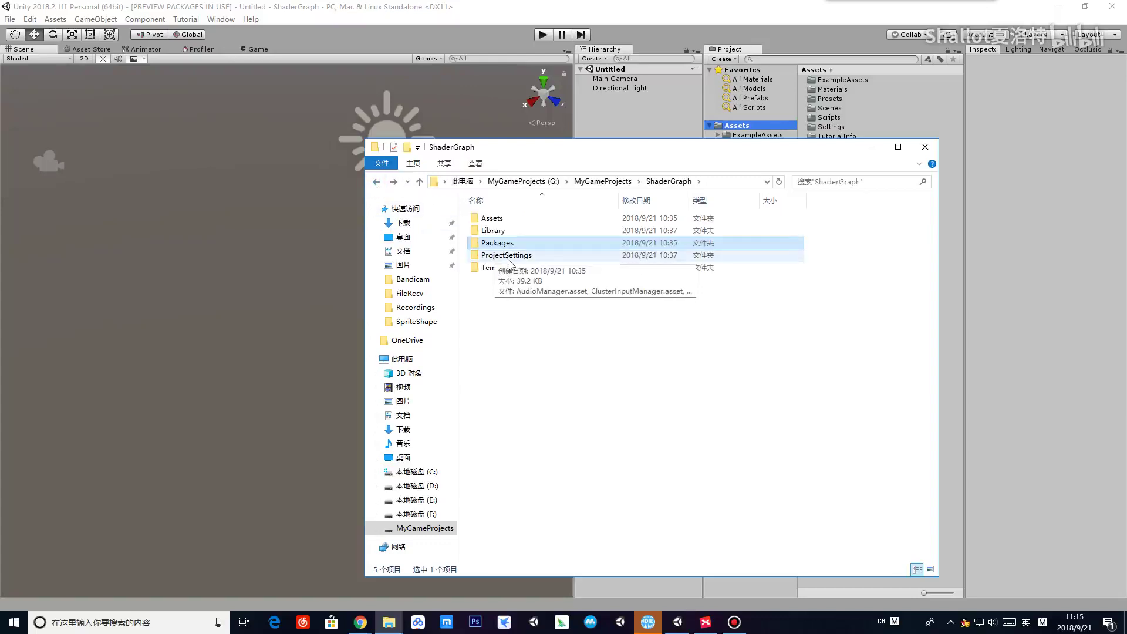
{"action": "left_click_drag", "start_coordinate": [643, 152], "coordinate": [435, 170]}
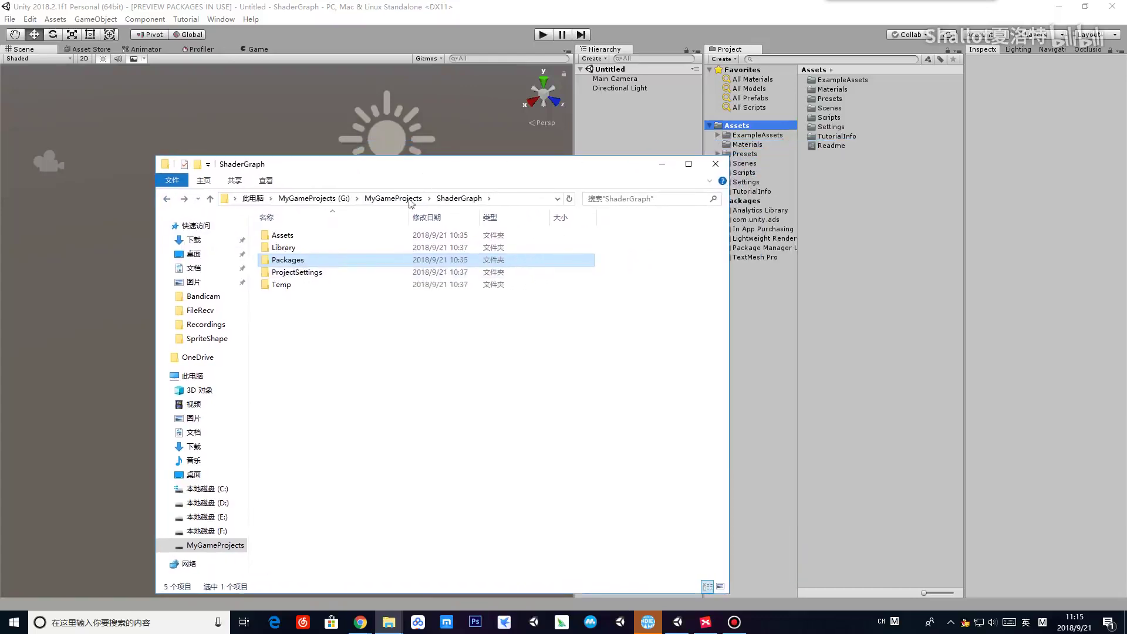
{"action": "double_click", "coordinate": [329, 260]}
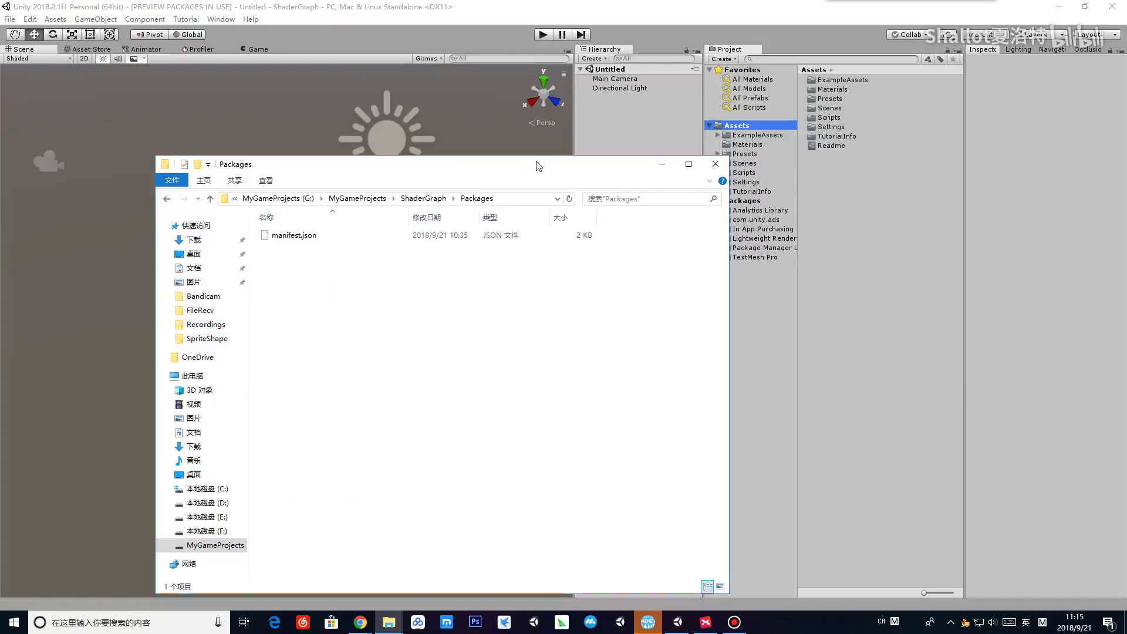
- Examine manifest.json in the Packages folder, return to the ShaderGraph project folder, and close File Explorer
{"action": "left_click_drag", "start_coordinate": [535, 167], "coordinate": [499, 140]}
{"action": "left_click", "coordinate": [256, 212]}
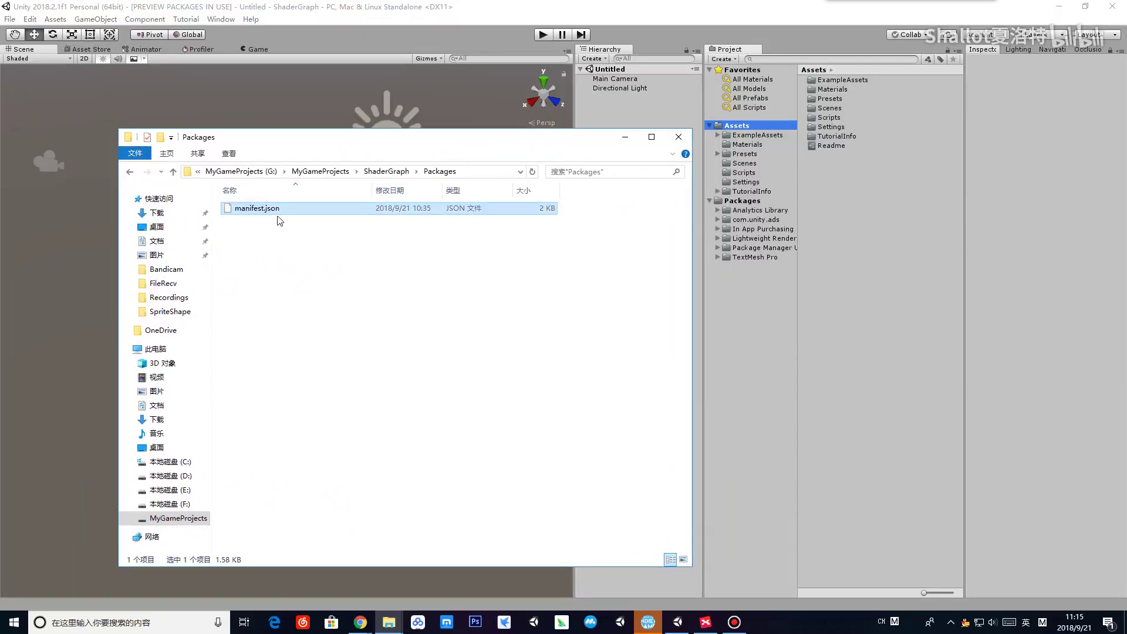
{"action": "left_click", "coordinate": [132, 172]}
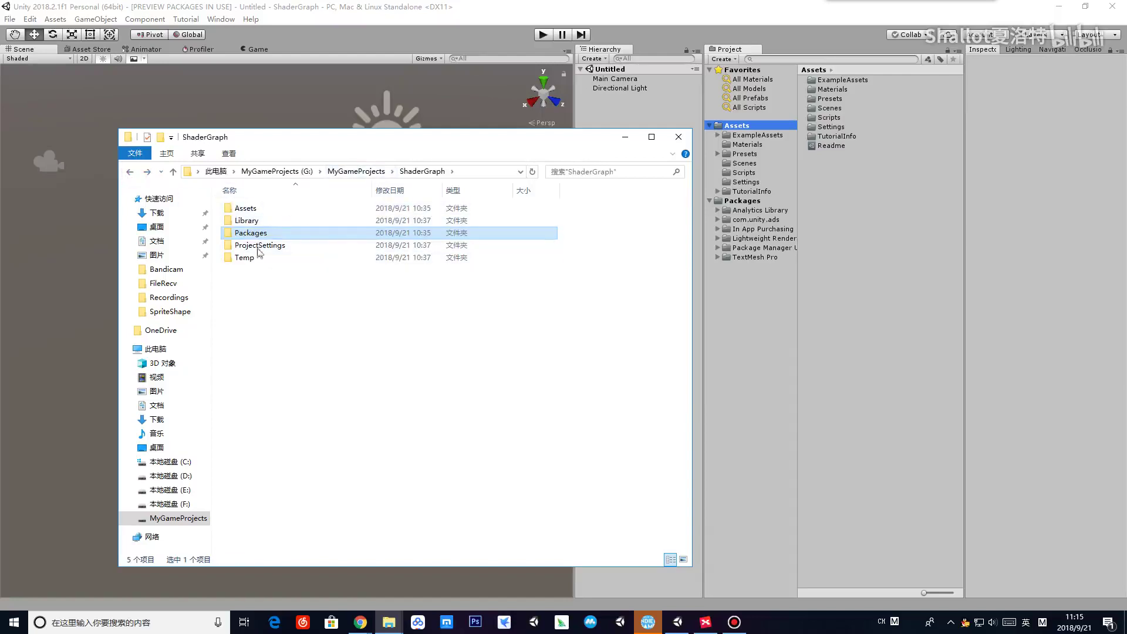
{"action": "double_click", "coordinate": [247, 232]}
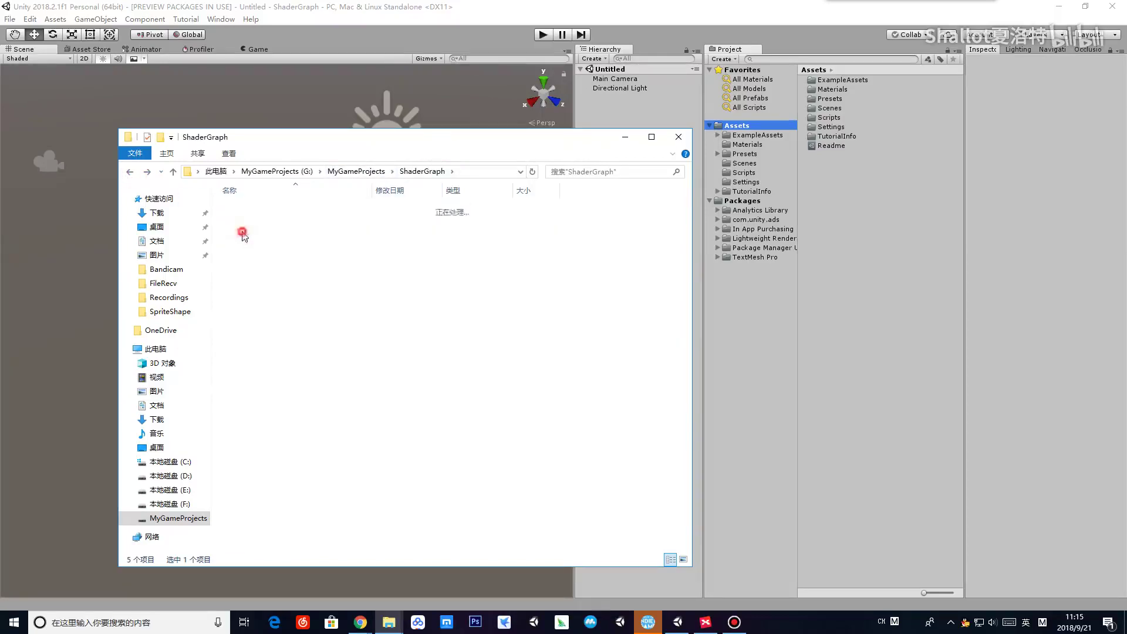
{"action": "left_click", "coordinate": [131, 172]}
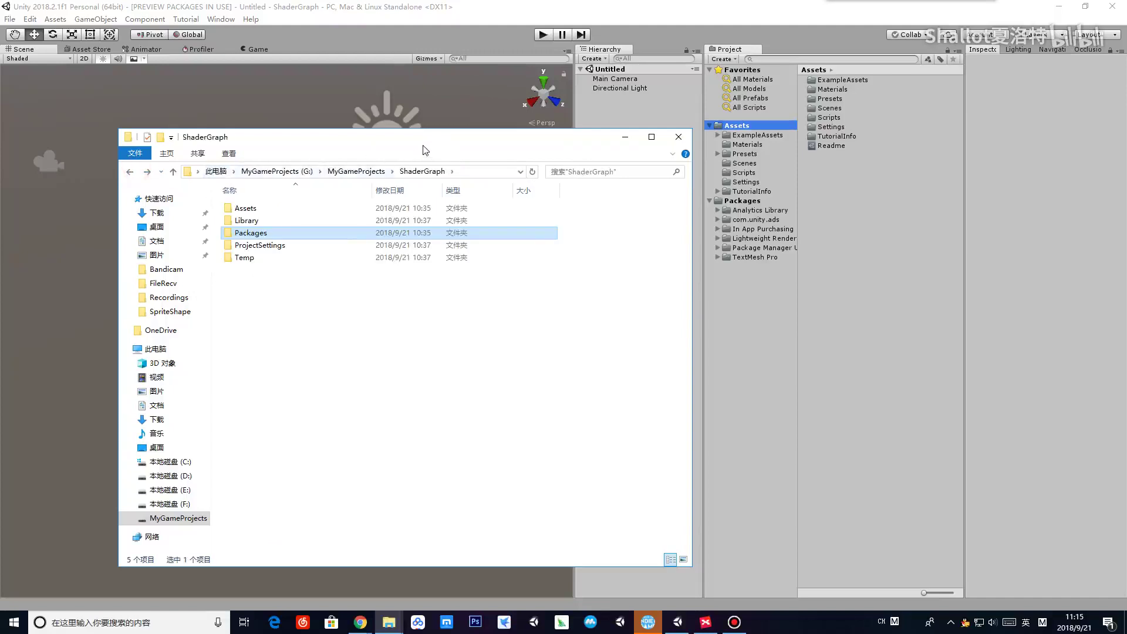
{"action": "left_click_drag", "start_coordinate": [421, 141], "coordinate": [335, 151]}
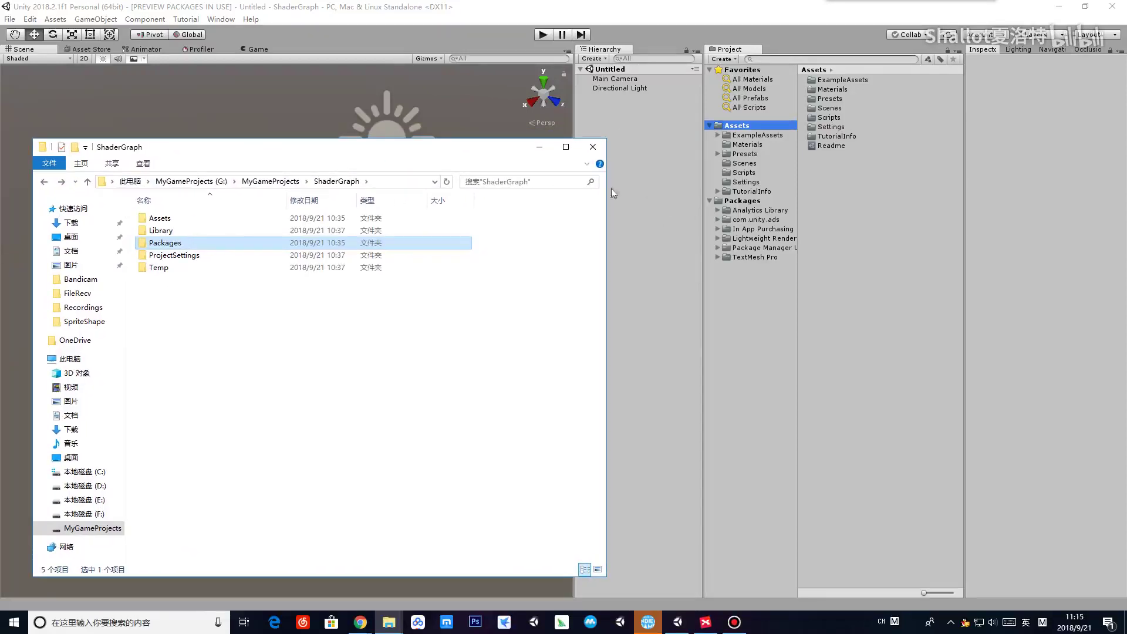
{"action": "left_click", "coordinate": [593, 147]}
- Expand the Analytics Library package and inspect the assets in its Editor folder
{"action": "left_click", "coordinate": [740, 211]}
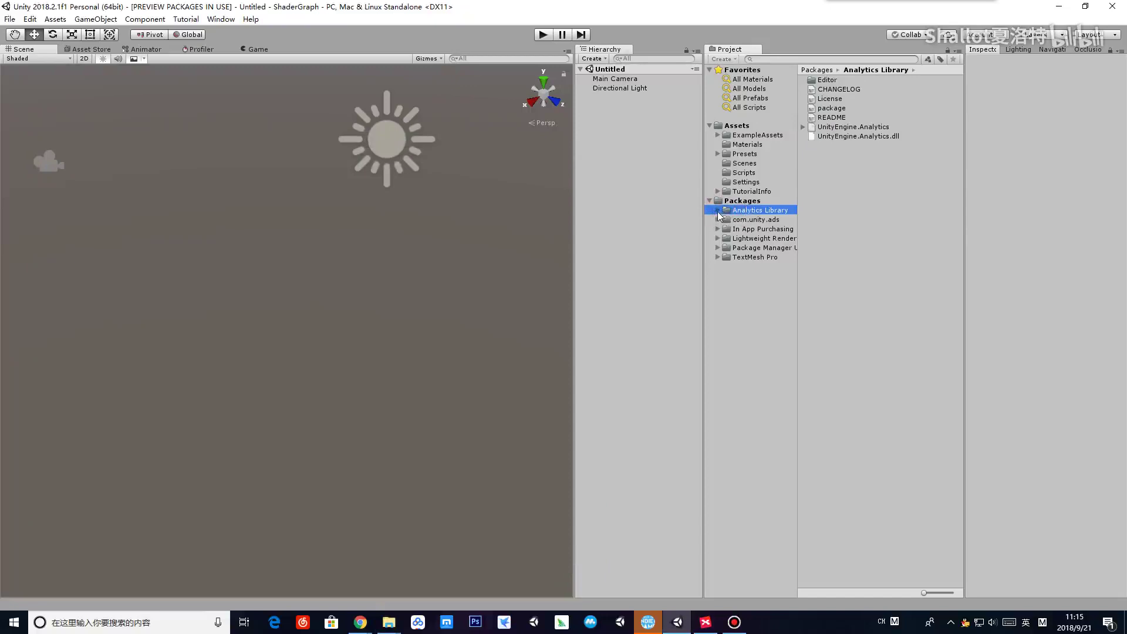
{"action": "left_click", "coordinate": [715, 210]}
{"action": "left_click", "coordinate": [752, 220]}
{"action": "left_click", "coordinate": [866, 98]}
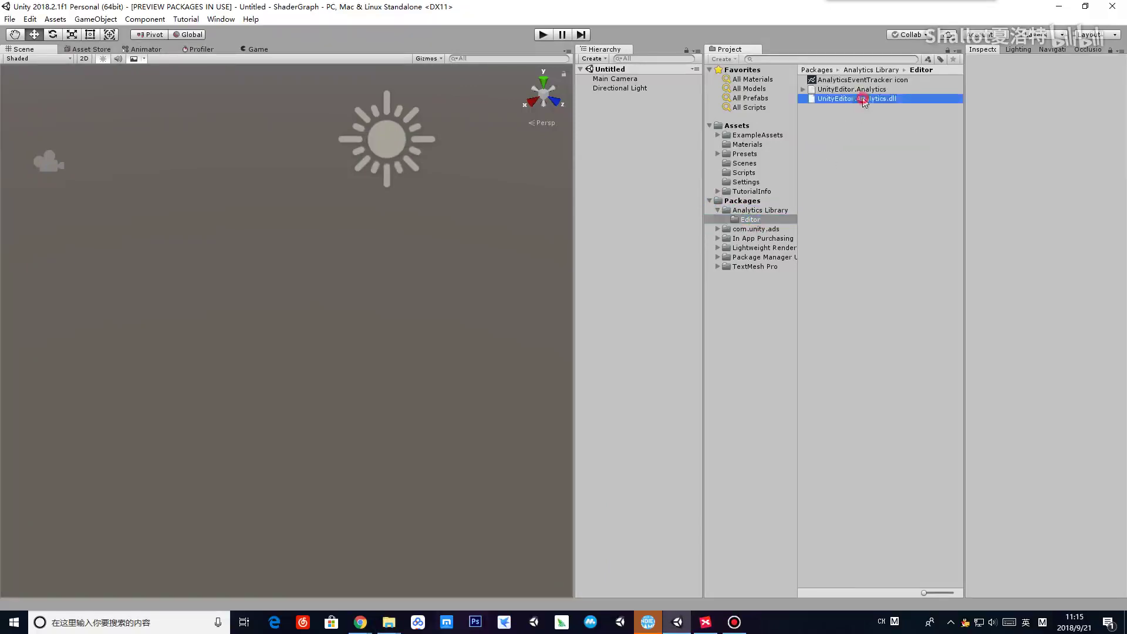
{"action": "left_click", "coordinate": [863, 89]}
{"action": "left_click", "coordinate": [863, 80]}
{"action": "left_click", "coordinate": [864, 92]}
{"action": "left_click", "coordinate": [863, 99]}
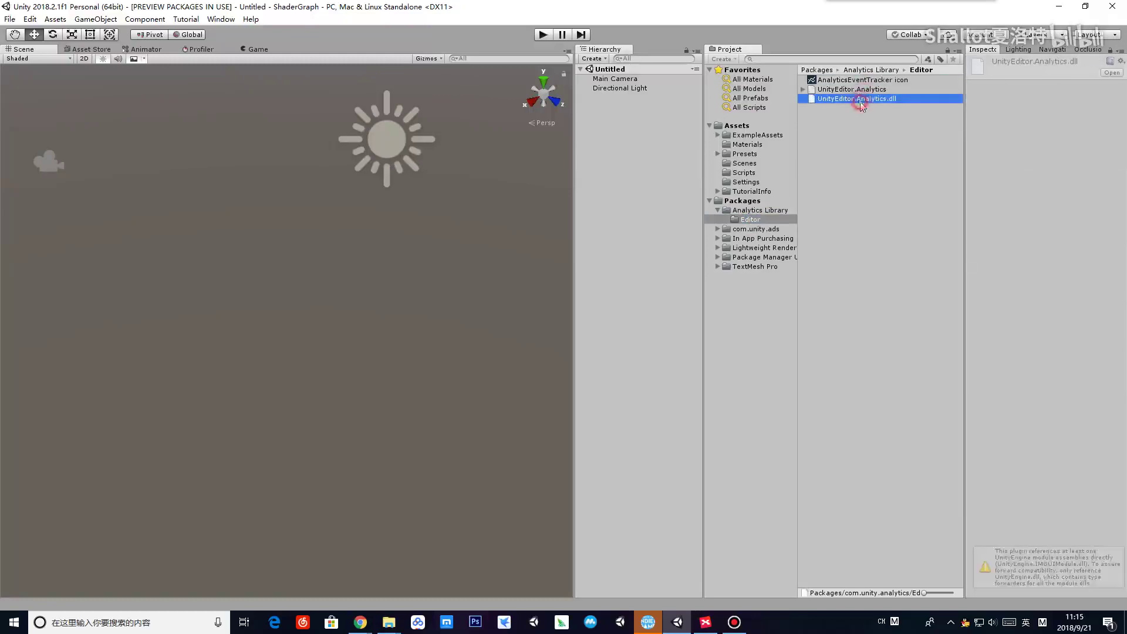
{"action": "left_click", "coordinate": [867, 81]}
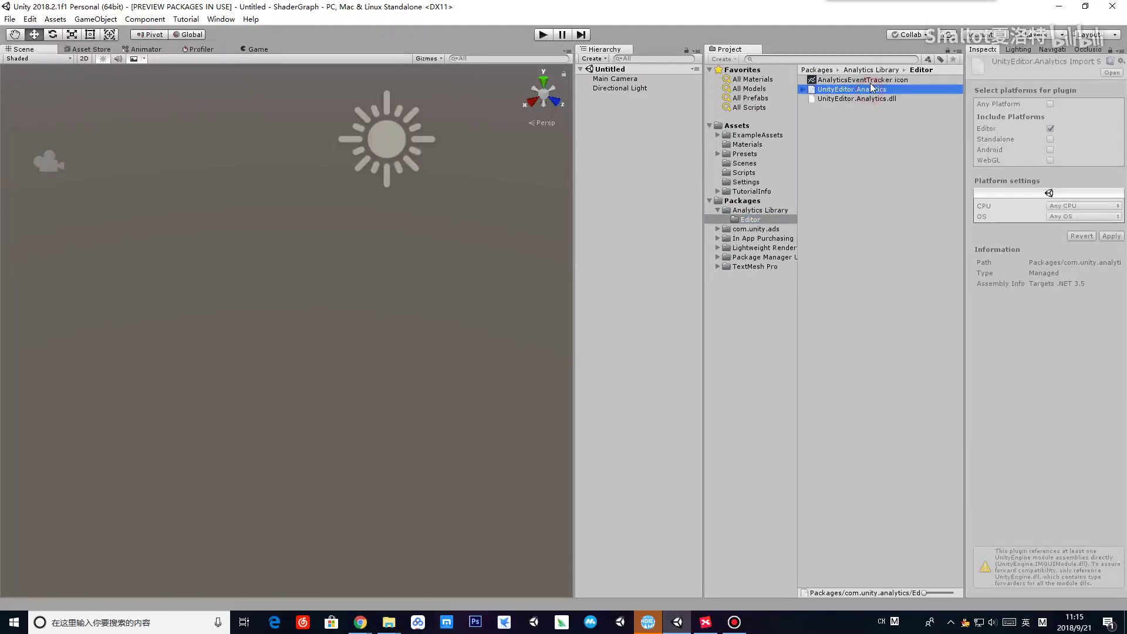
- Widen the folder tree to view the Lightweight Render Pipeline package, and collapse the Packages folder
{"action": "left_click", "coordinate": [754, 249]}
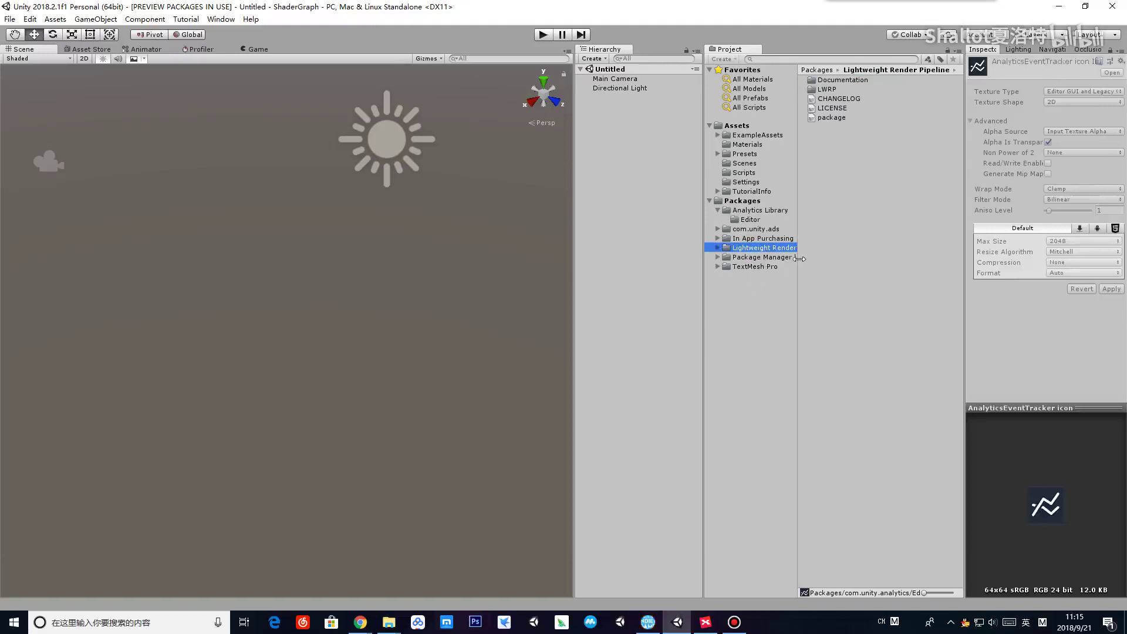
{"action": "left_click_drag", "start_coordinate": [797, 256], "coordinate": [831, 257]}
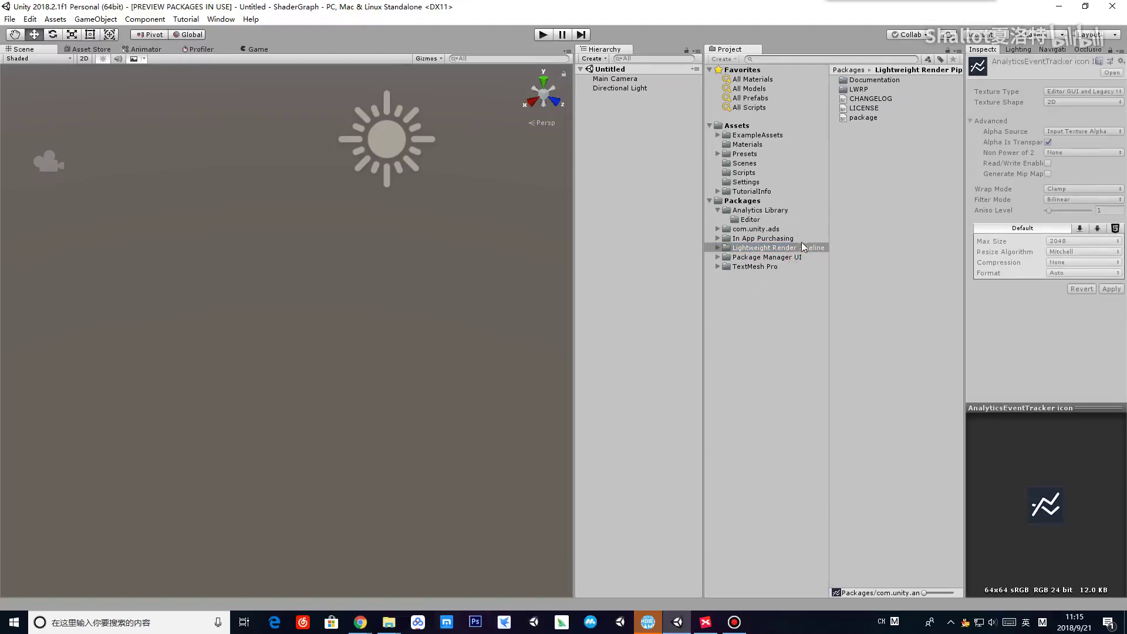
{"action": "left_click", "coordinate": [709, 200]}
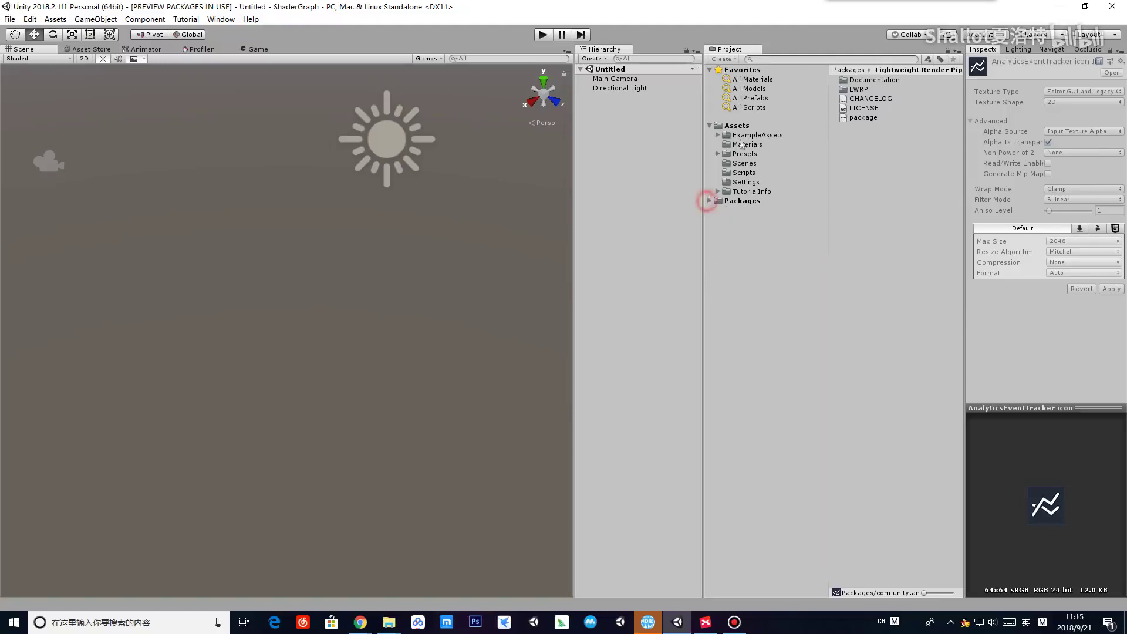
- Create a folder named Shaders in the root Assets folder and open it
{"action": "left_click", "coordinate": [746, 125]}
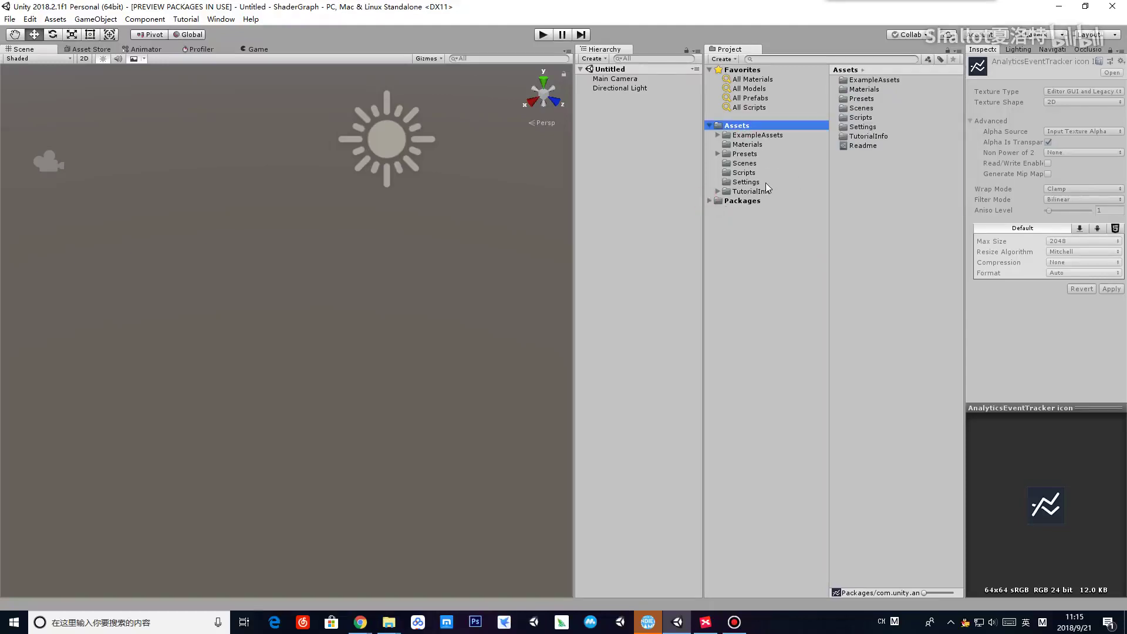
{"action": "right_click", "coordinate": [737, 125]}
{"action": "left_click", "coordinate": [778, 131]}
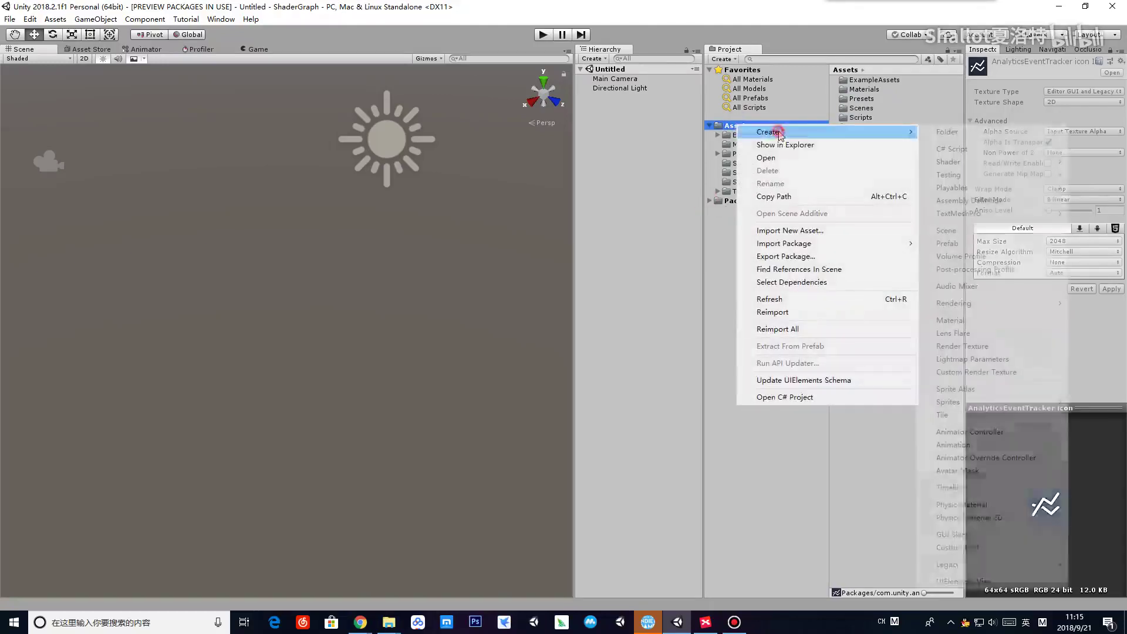
{"action": "left_click", "coordinate": [946, 131]}
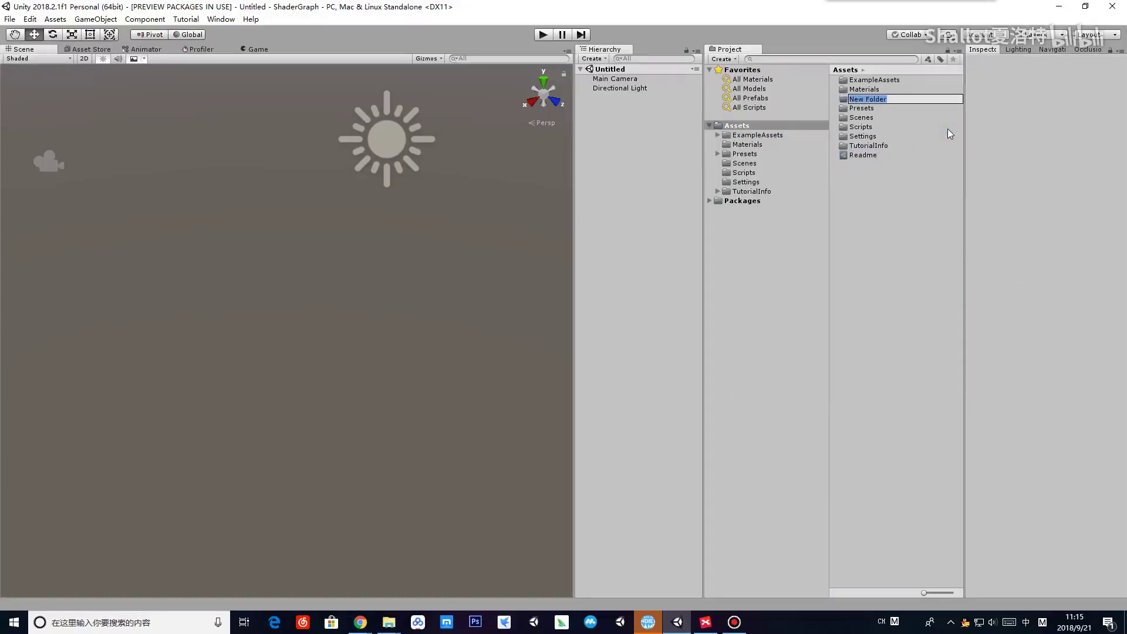
{"action": "type", "text": "Shaders"}
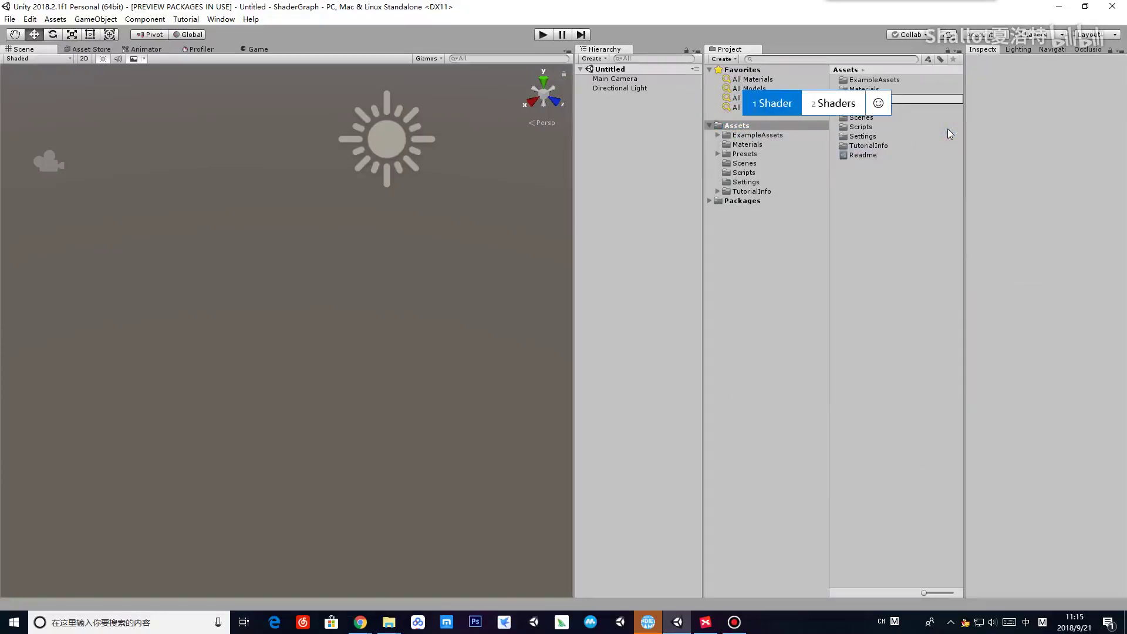
{"action": "key", "text": "Return"}
{"action": "key", "text": "Return"}
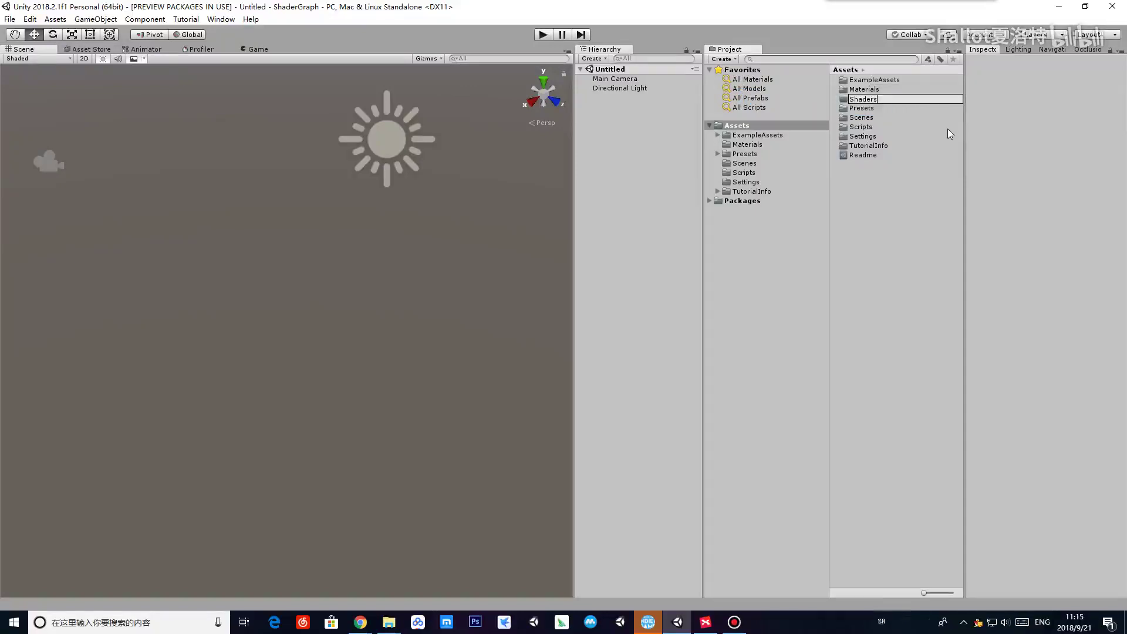
{"action": "double_click", "coordinate": [911, 137]}
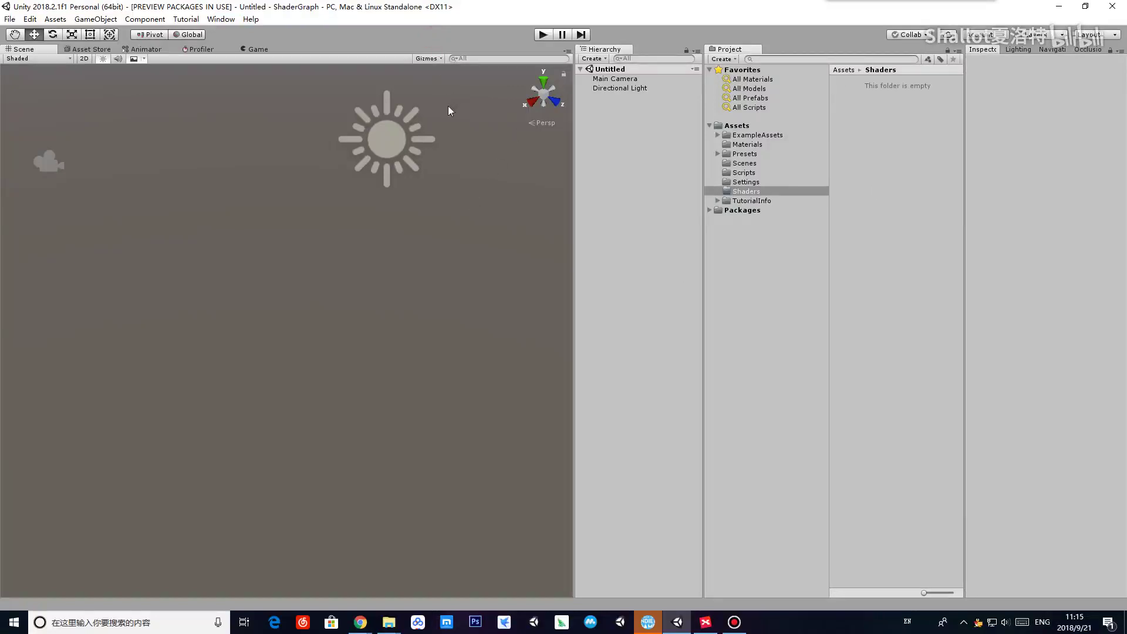
{"action": "left_click", "coordinate": [220, 19]}
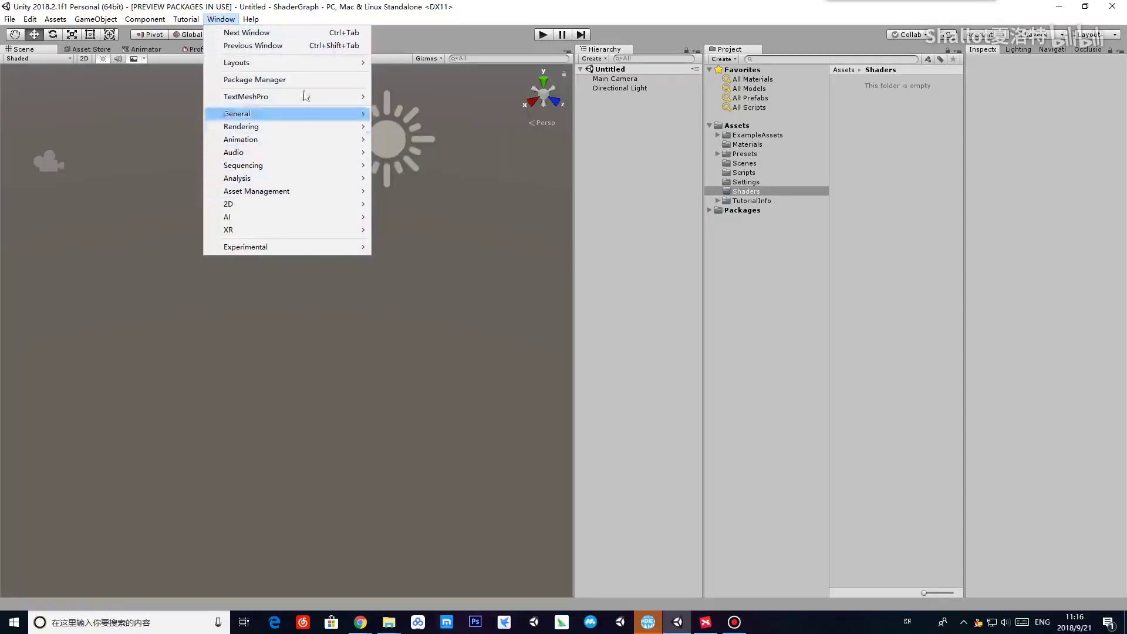
{"action": "left_click", "coordinate": [411, 38]}
- Create a PBR Graph shader named MyPBRGraph in the Shaders folder
{"action": "right_click", "coordinate": [867, 143]}
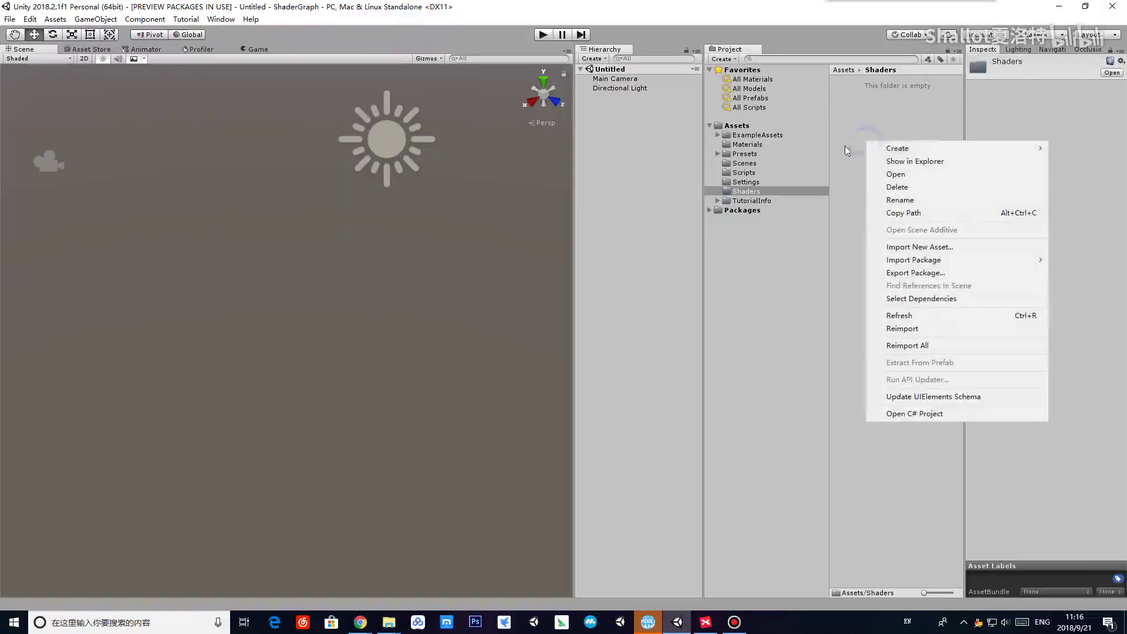
{"action": "mouse_move", "coordinate": [925, 148]}
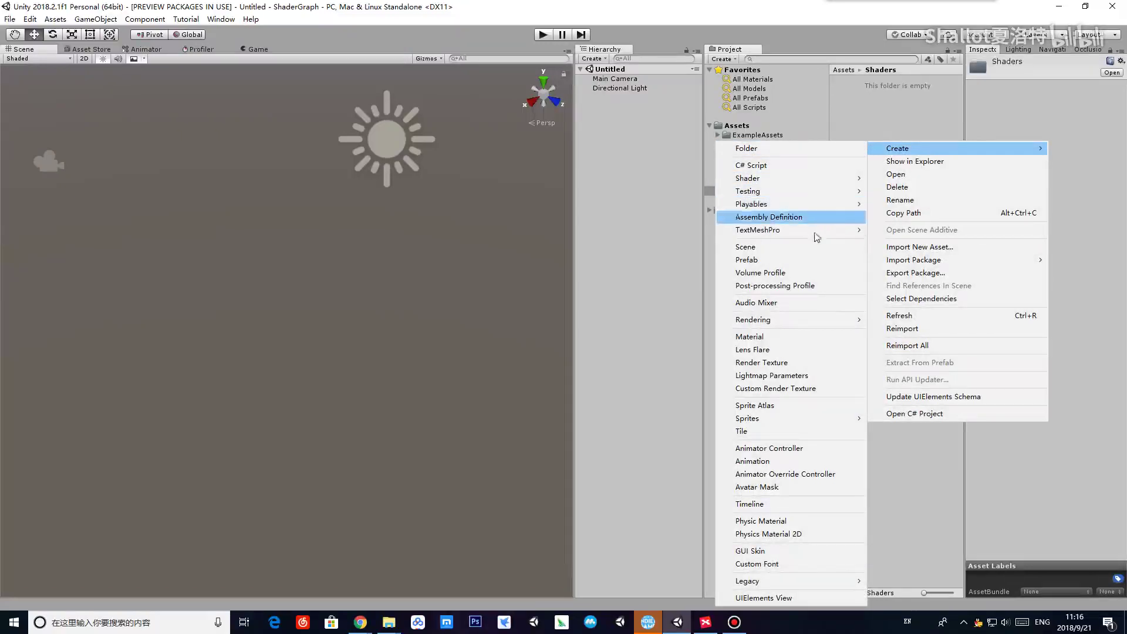
{"action": "mouse_move", "coordinate": [821, 185]}
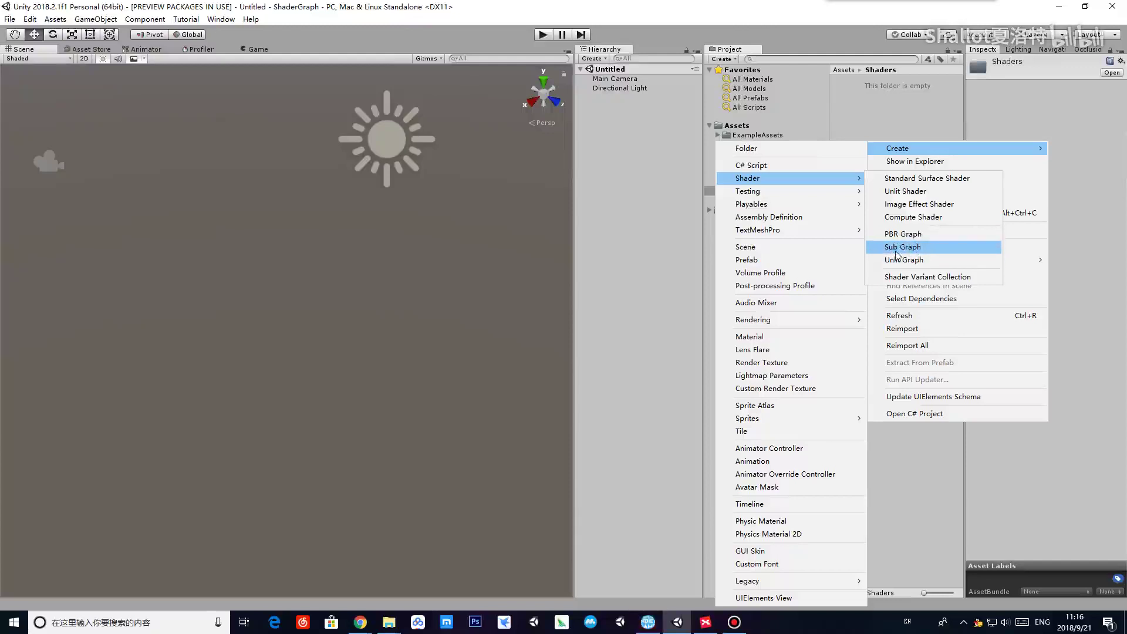
{"action": "left_click", "coordinate": [923, 235]}
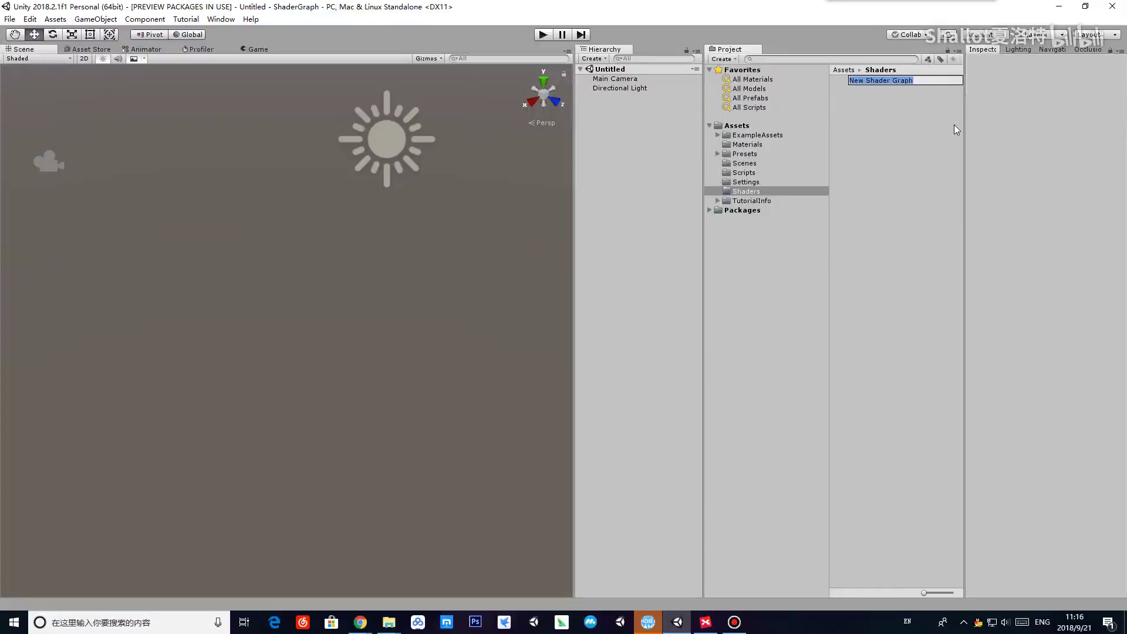
{"action": "type", "text": "MyPBRGraph"}
{"action": "key", "text": "Return"}
- Rename the MyPBRGraph asset to LWRP-MyPBRGraph
{"action": "left_click", "coordinate": [871, 83]}
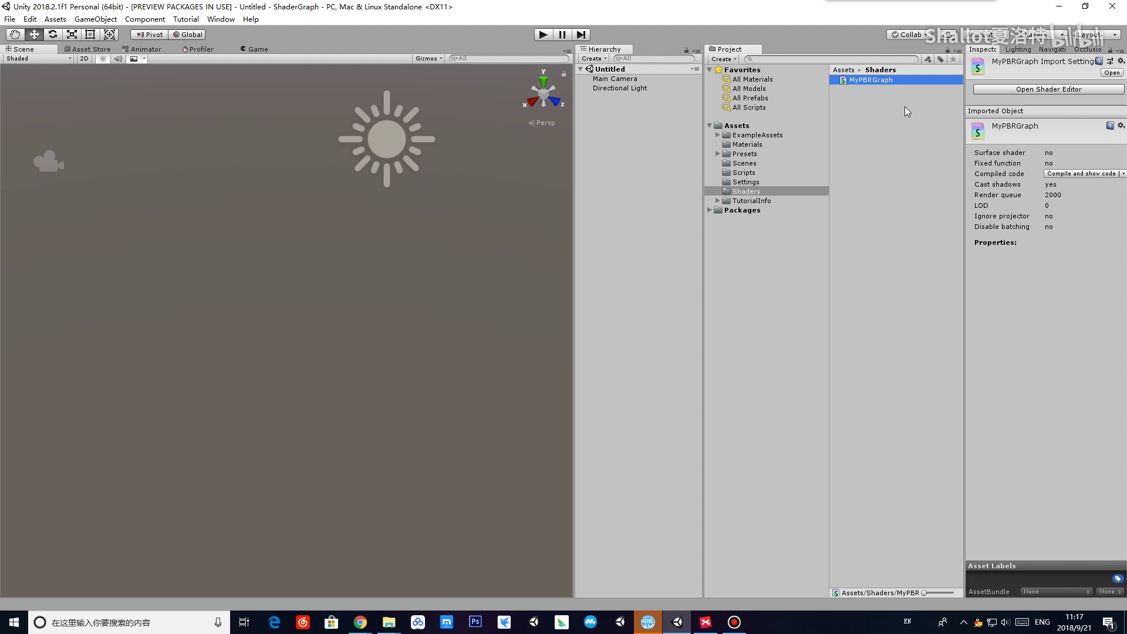
{"action": "left_click", "coordinate": [868, 81]}
{"action": "left_click", "coordinate": [859, 80]}
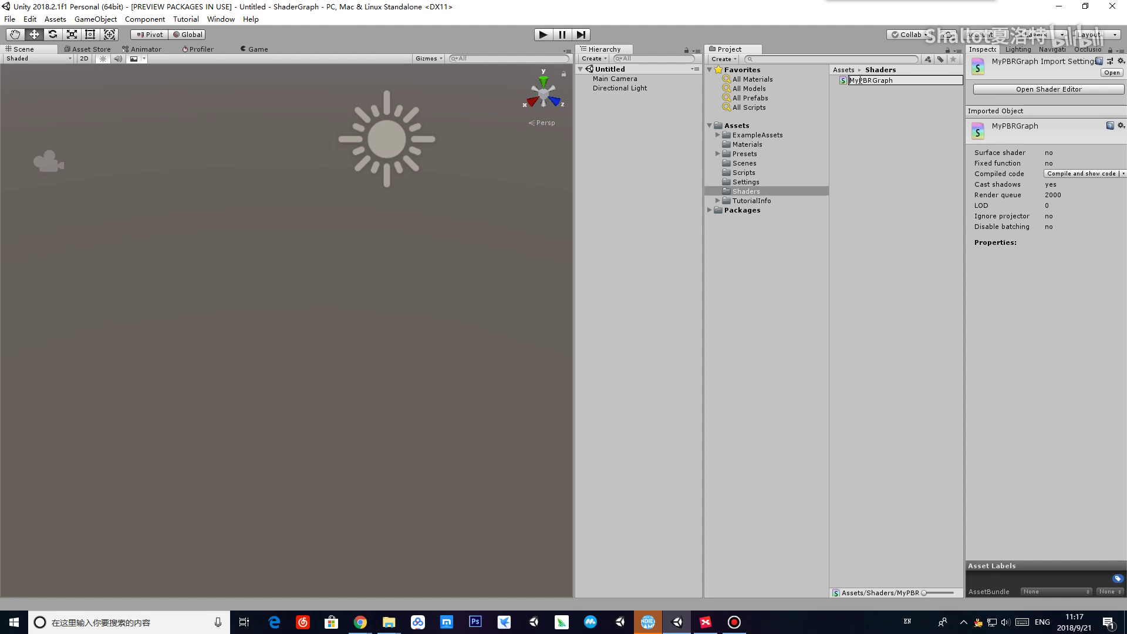
{"action": "type", "text": "LWRP-"}
{"action": "key", "text": "Return"}
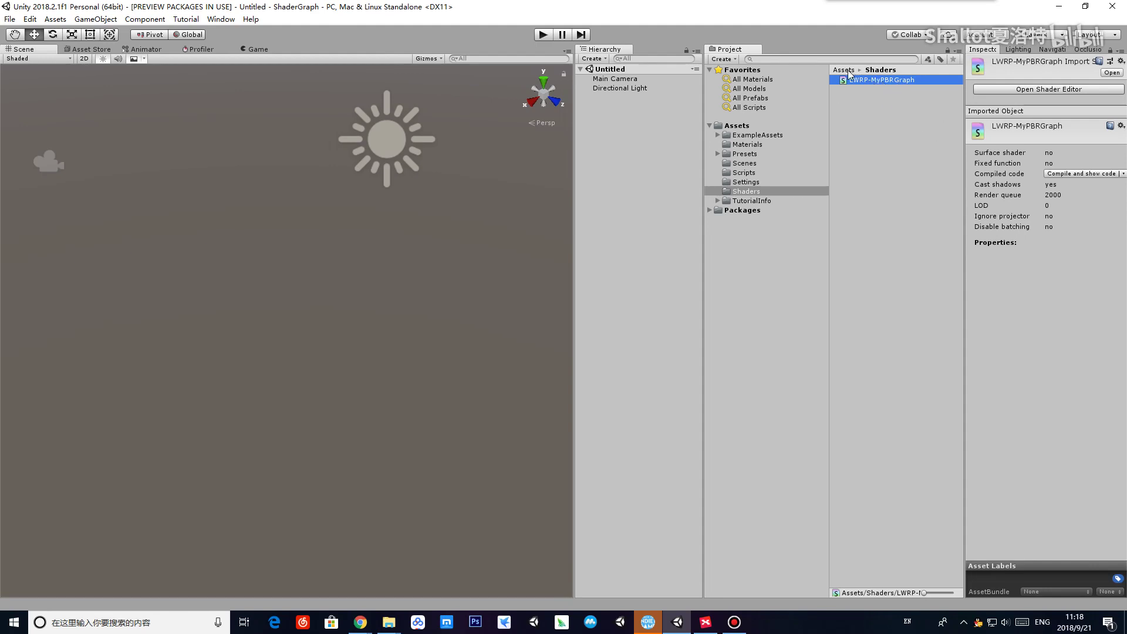
- Open LWRP-MyPBRGraph in the shader editor and maximize the editor window
{"action": "double_click", "coordinate": [881, 80]}
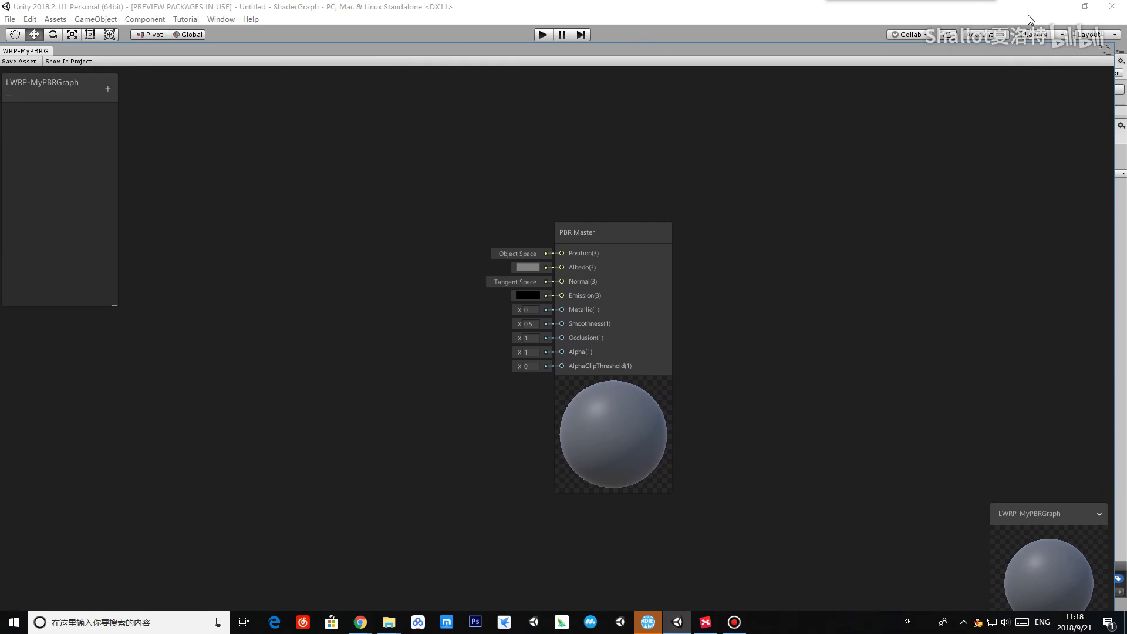
{"action": "left_click", "coordinate": [1099, 45]}
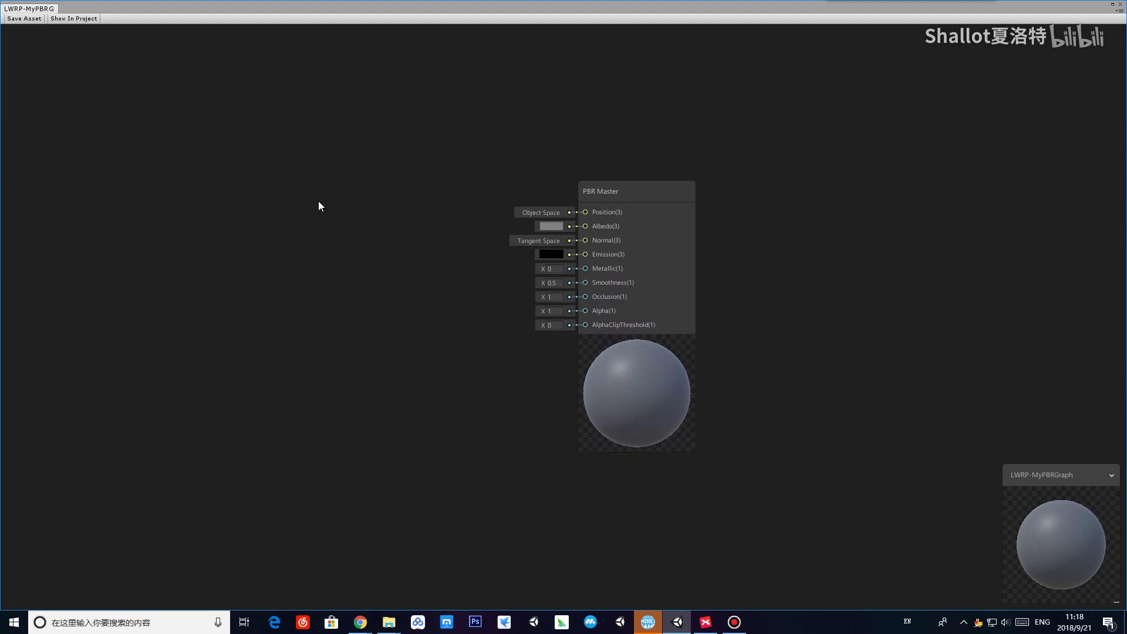
{"action": "middle_click_drag", "start_coordinate": [319, 202], "coordinate": [326, 227]}
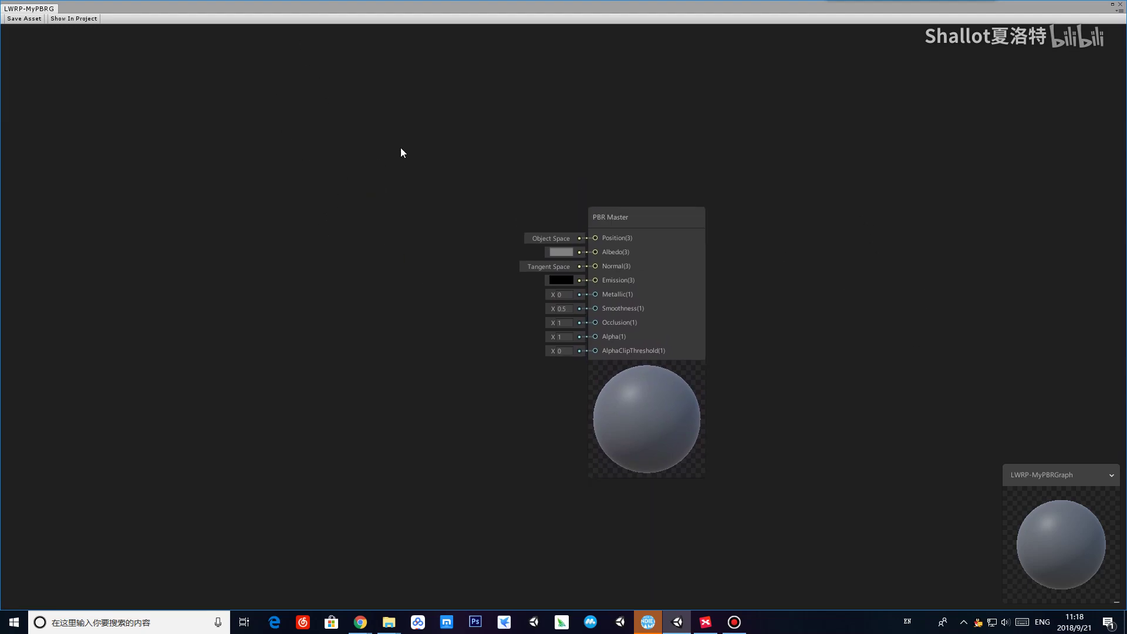
{"action": "middle_click_drag", "start_coordinate": [411, 178], "coordinate": [378, 171]}
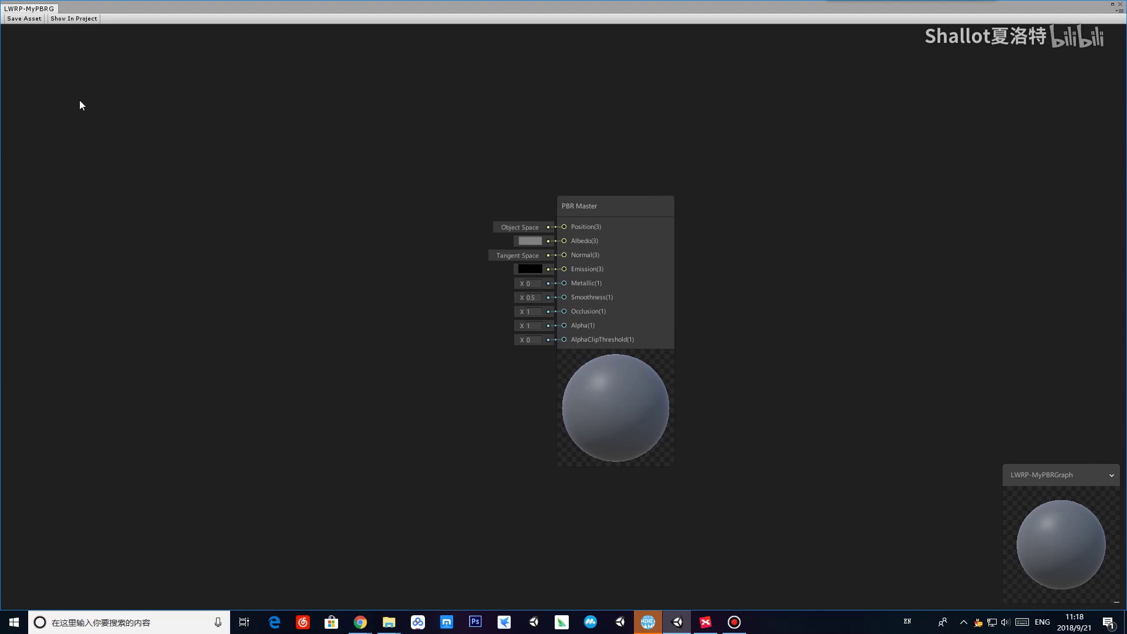
- Reposition the PBR Master node and the LWRP-MyPBRGraph preview in the graph, and close the shader editor
{"action": "left_click_drag", "start_coordinate": [648, 208], "coordinate": [896, 249]}
{"action": "left_click_drag", "start_coordinate": [1054, 466], "coordinate": [832, 317]}
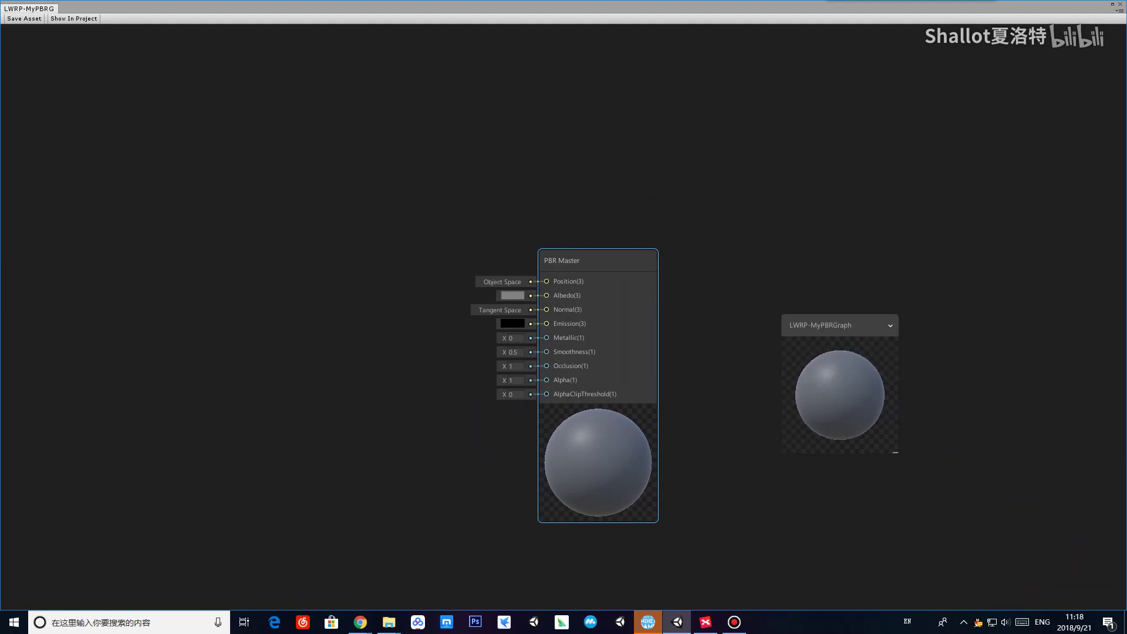
{"action": "left_click", "coordinate": [1119, 4]}
{"action": "left_click", "coordinate": [908, 168]}
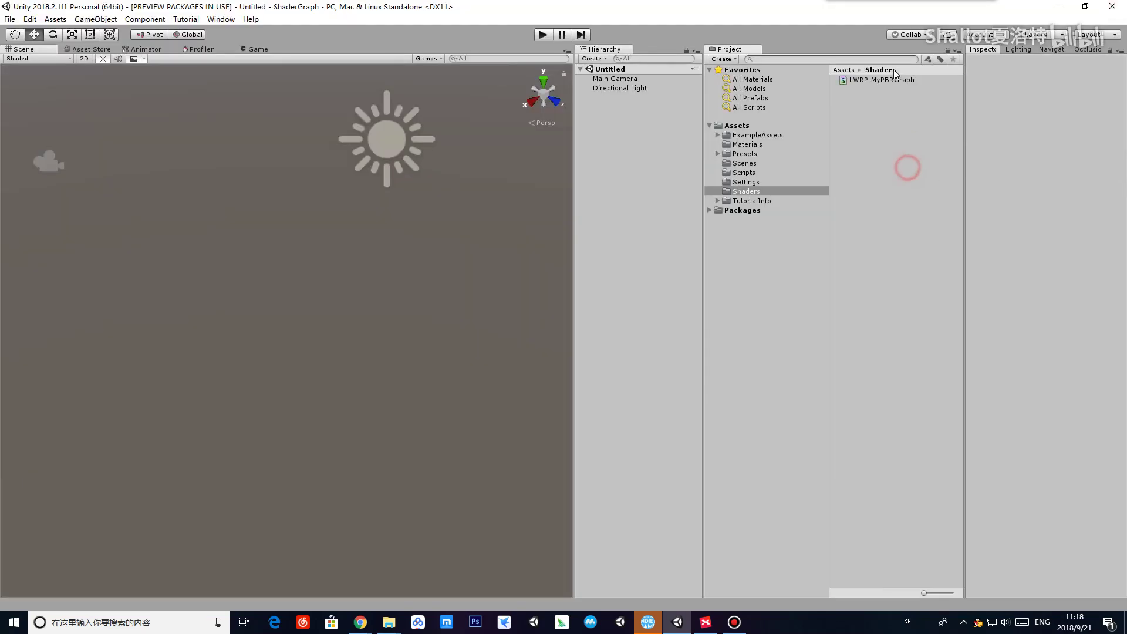
- Reopen LWRP-MyPBRGraph in the shader editor and move its window down to uncover the main editor's toolbar
{"action": "left_click", "coordinate": [881, 82]}
{"action": "double_click", "coordinate": [881, 83]}
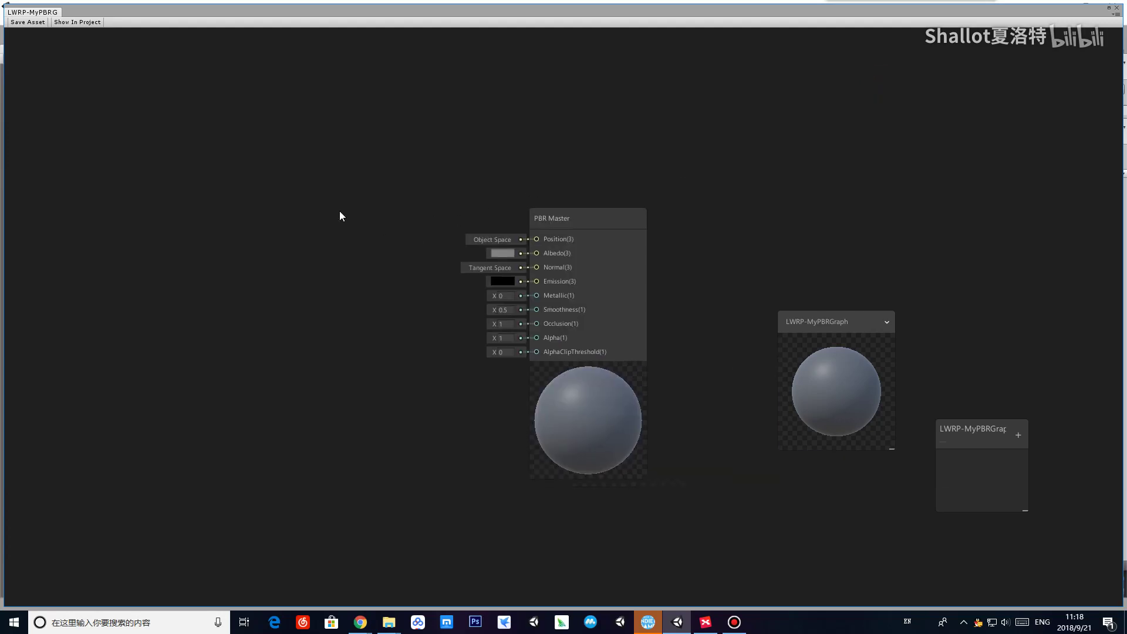
{"action": "left_click_drag", "start_coordinate": [307, 9], "coordinate": [318, 111]}
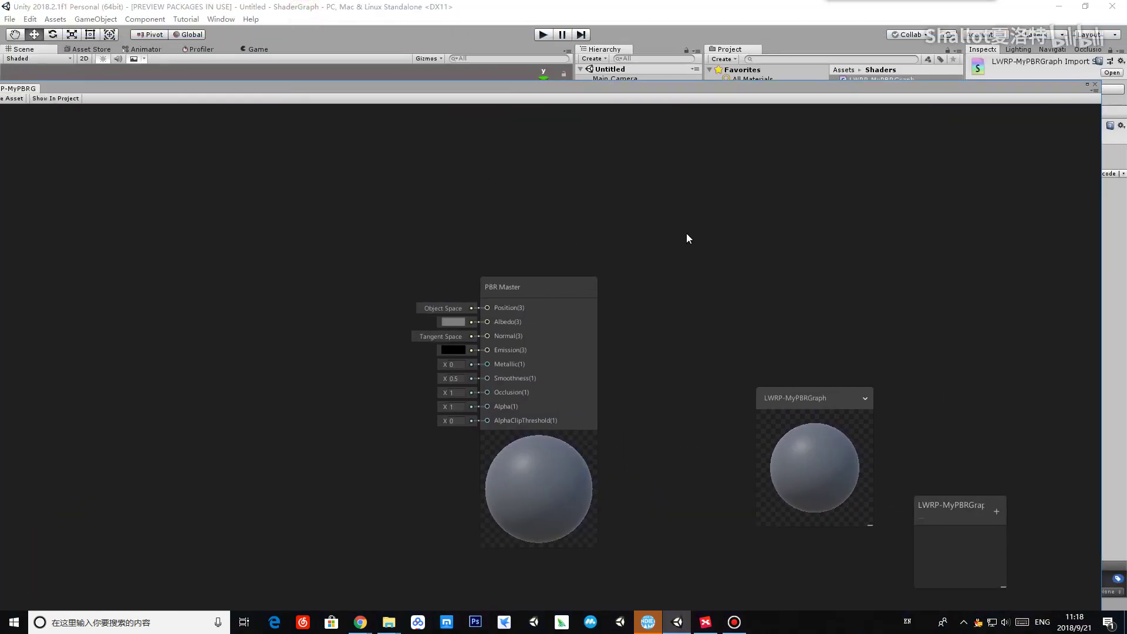
{"action": "mouse_move", "coordinate": [687, 239]}
{"action": "middle_mouse_down"}
{"action": "mouse_move", "coordinate": [657, 210]}
{"action": "mouse_move", "coordinate": [606, 208]}
{"action": "mouse_move", "coordinate": [687, 247]}
{"action": "middle_mouse_up"}
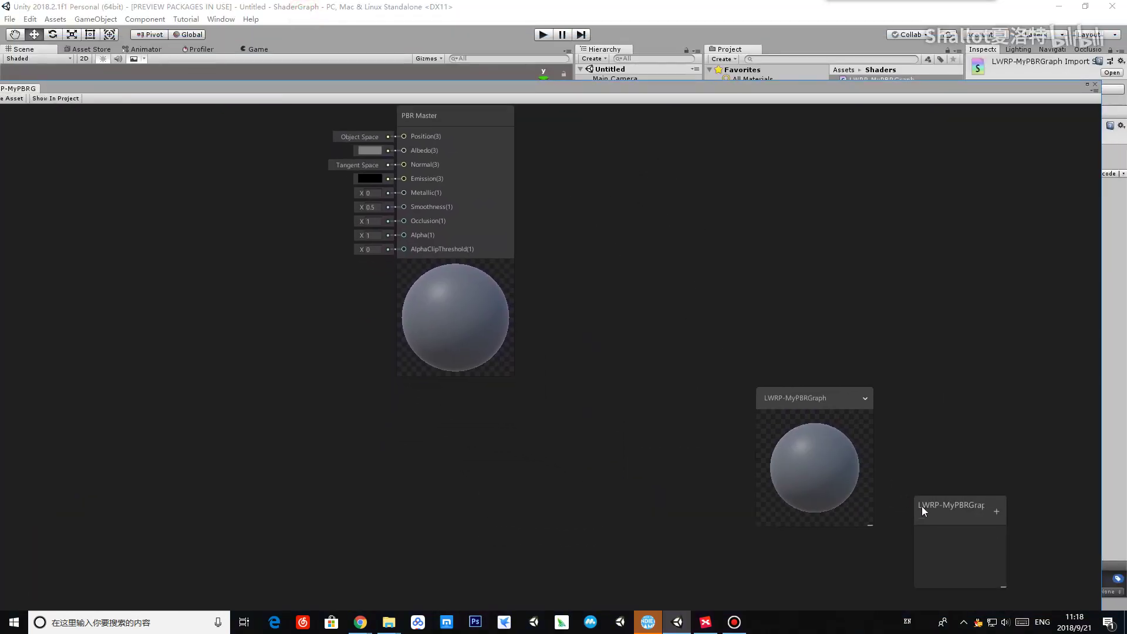
- Move the blackboard to the graph's upper-left area, enlarge it, and place the LWRP-MyPBRGraph preview in the lower-right corner
{"action": "left_click_drag", "start_coordinate": [922, 506], "coordinate": [117, 181]}
{"action": "left_click_drag", "start_coordinate": [177, 202], "coordinate": [100, 149]}
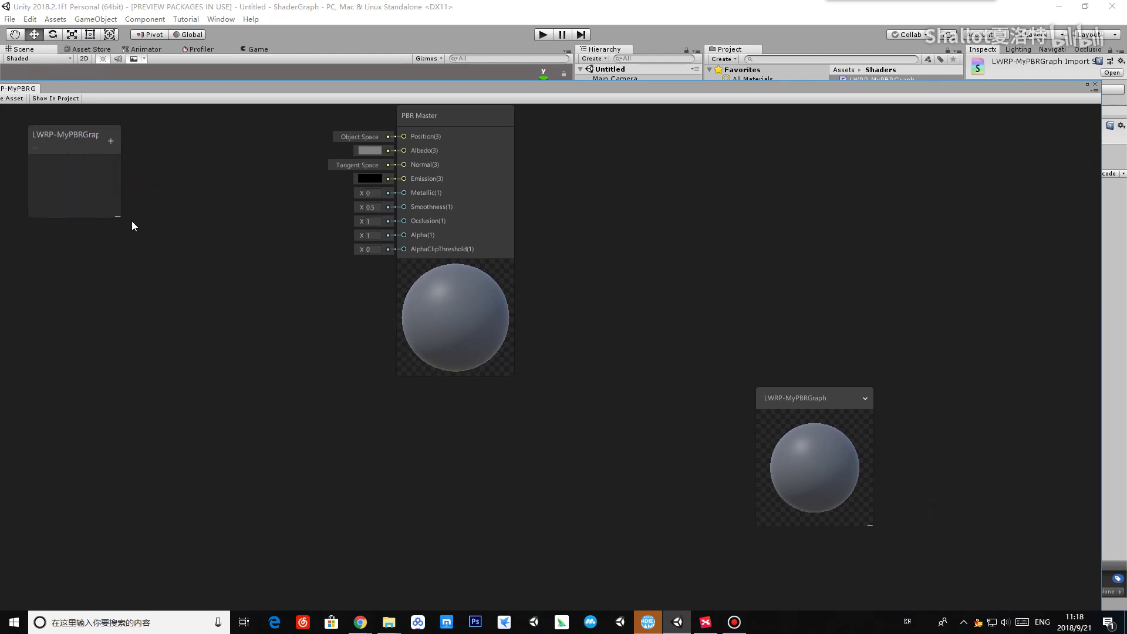
{"action": "left_click_drag", "start_coordinate": [117, 215], "coordinate": [149, 324]}
{"action": "left_click_drag", "start_coordinate": [801, 400], "coordinate": [999, 468]}
{"action": "middle_click_drag", "start_coordinate": [630, 369], "coordinate": [670, 421]}
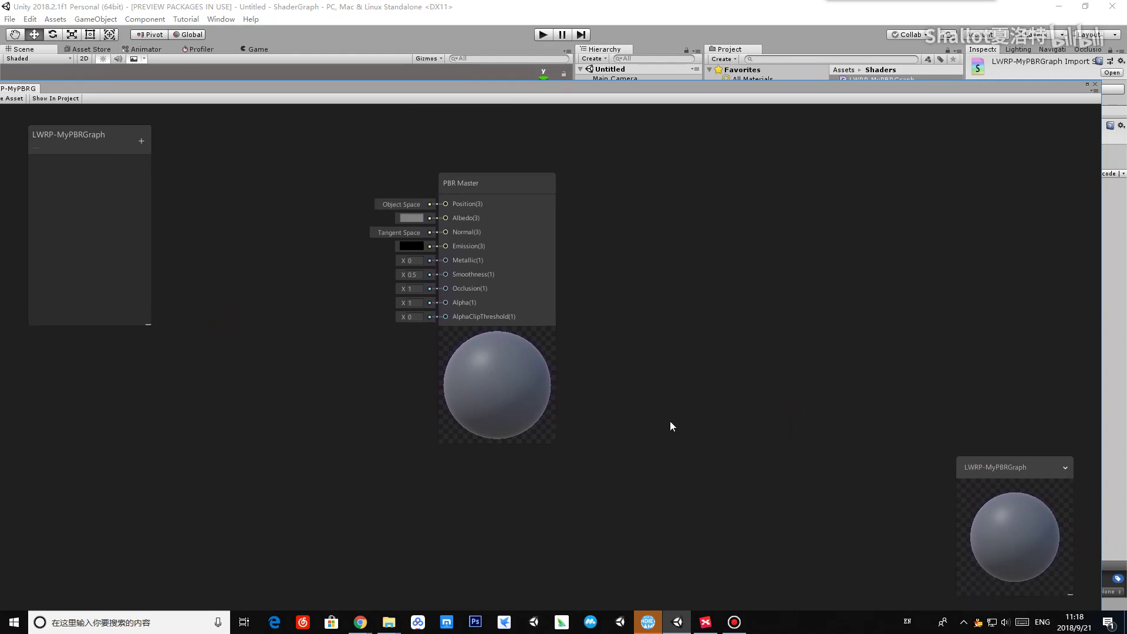
- Maximize the shader editor and dock the blackboard in the graph's upper-left corner with the preview directly below it
{"action": "left_click", "coordinate": [1086, 84]}
{"action": "left_click_drag", "start_coordinate": [499, 105], "coordinate": [561, 144]}
{"action": "left_click_drag", "start_coordinate": [93, 62], "coordinate": [39, 27]}
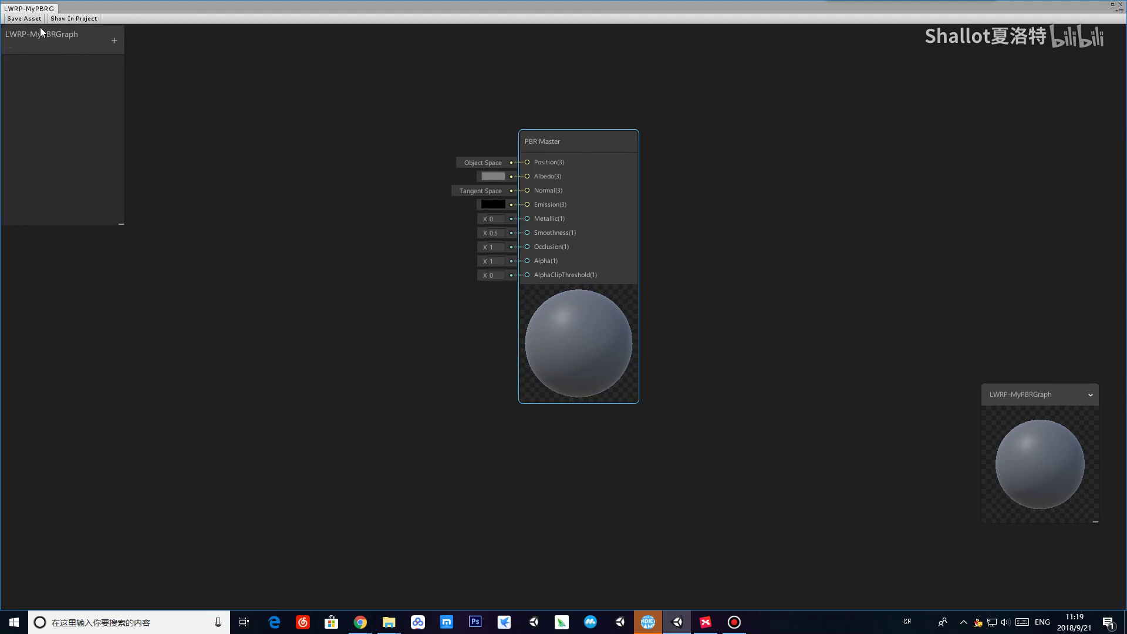
{"action": "left_click_drag", "start_coordinate": [1055, 392], "coordinate": [68, 238]}
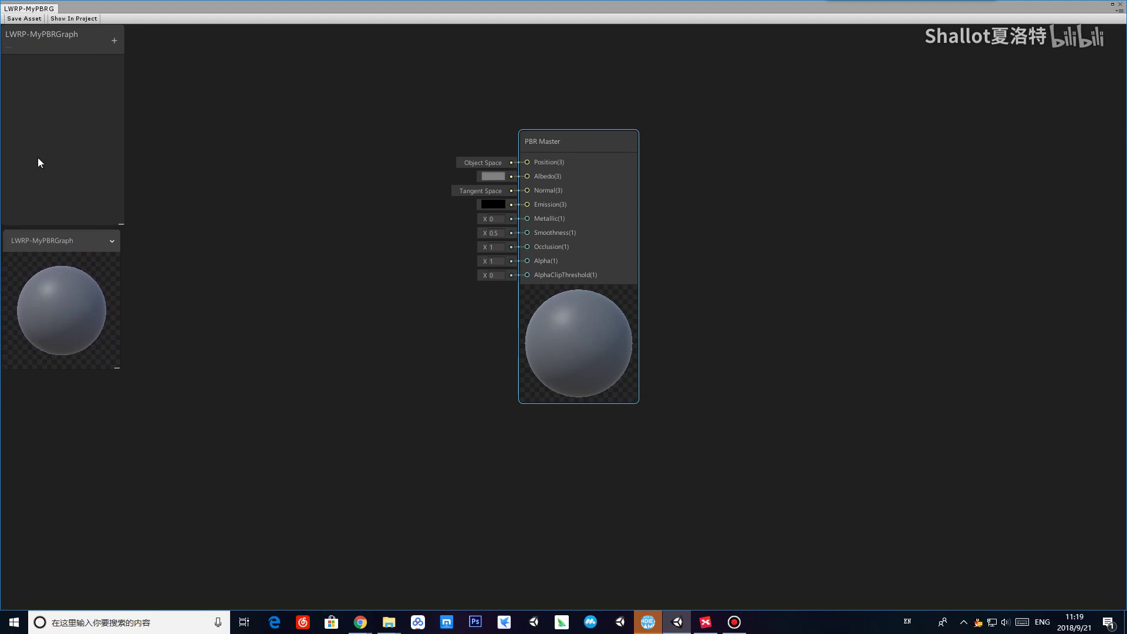
- Move the preview and the blackboard inward, away from the graph's left edge
{"action": "middle_click_drag", "start_coordinate": [253, 199], "coordinate": [460, 175]}
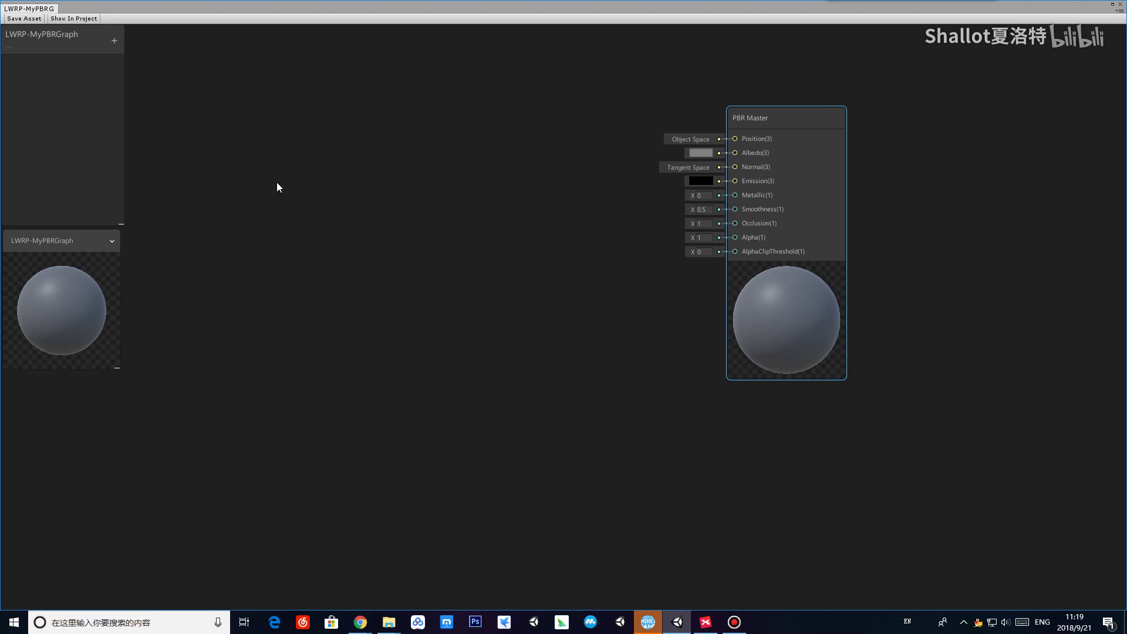
{"action": "middle_click_drag", "start_coordinate": [278, 184], "coordinate": [455, 231]}
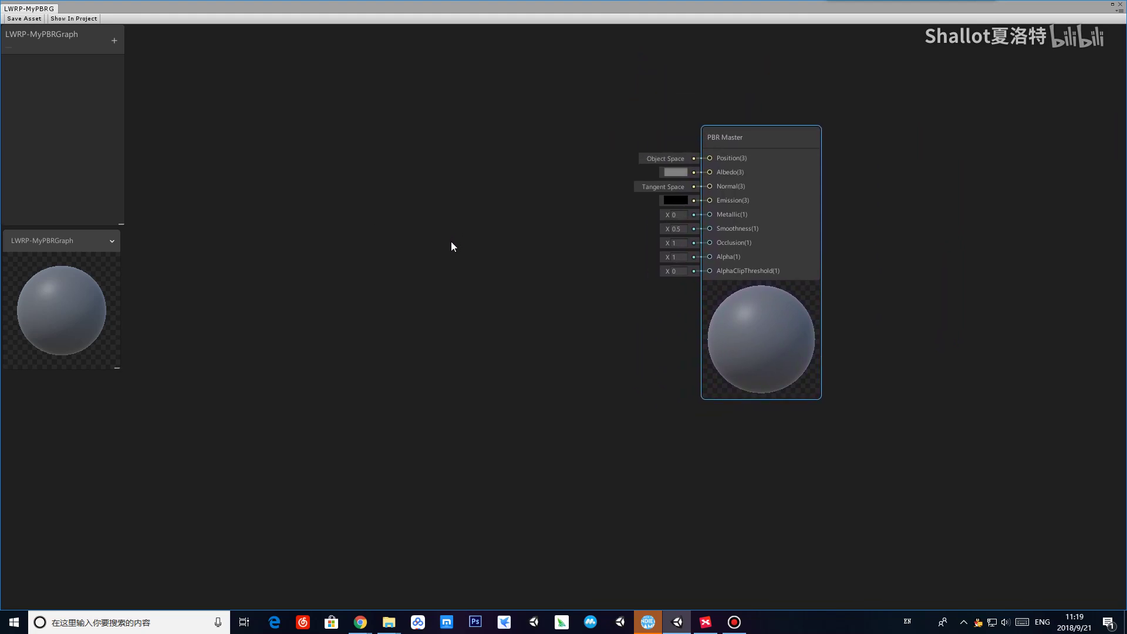
{"action": "middle_click_drag", "start_coordinate": [427, 231], "coordinate": [359, 231]}
{"action": "left_click_drag", "start_coordinate": [80, 243], "coordinate": [139, 321]}
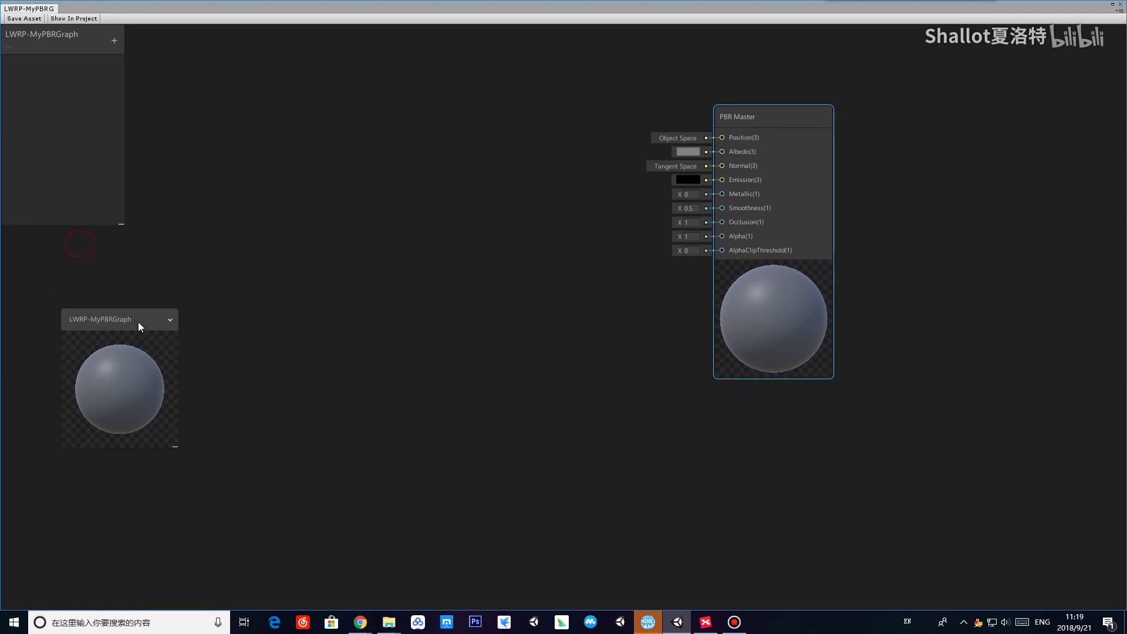
{"action": "middle_click_drag", "start_coordinate": [414, 248], "coordinate": [371, 171]}
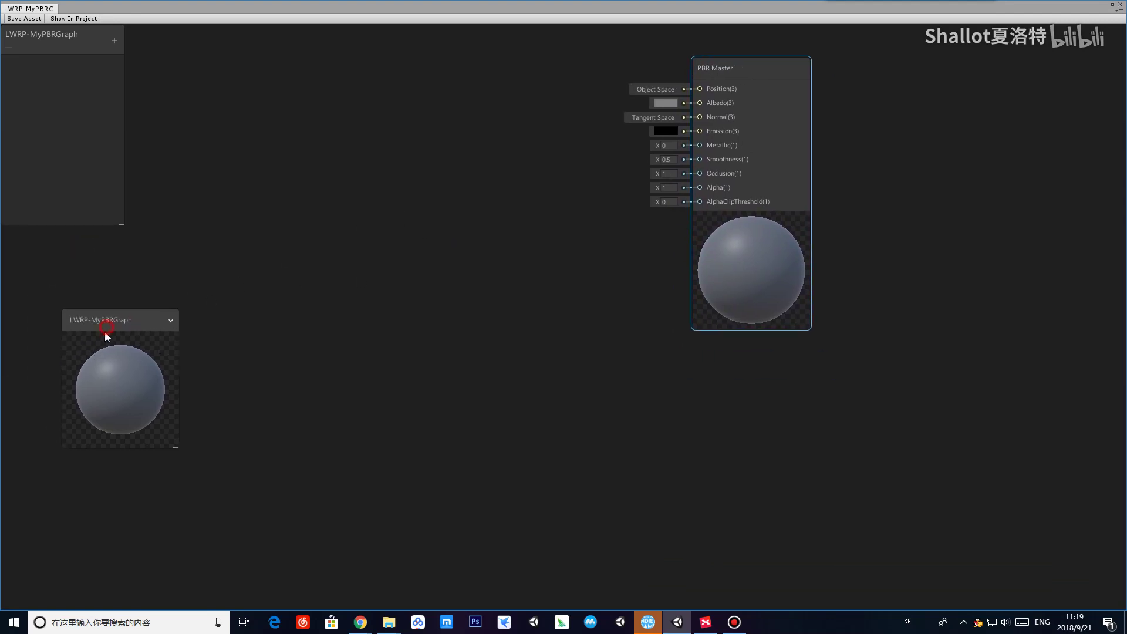
{"action": "left_click_drag", "start_coordinate": [44, 51], "coordinate": [139, 115]}
{"action": "middle_click_drag", "start_coordinate": [346, 103], "coordinate": [359, 119]}
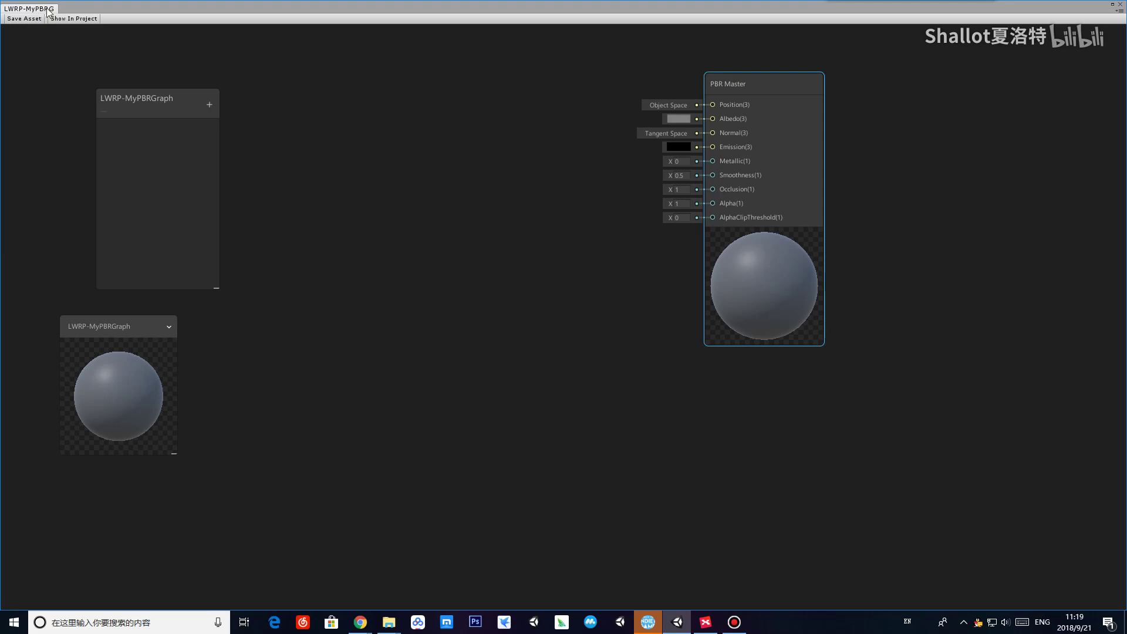
- Save the graph asset and move the PBR Master node slightly lower in the graph
{"action": "left_click", "coordinate": [14, 20]}
{"action": "left_click", "coordinate": [26, 20]}
{"action": "left_click_drag", "start_coordinate": [785, 89], "coordinate": [765, 159]}
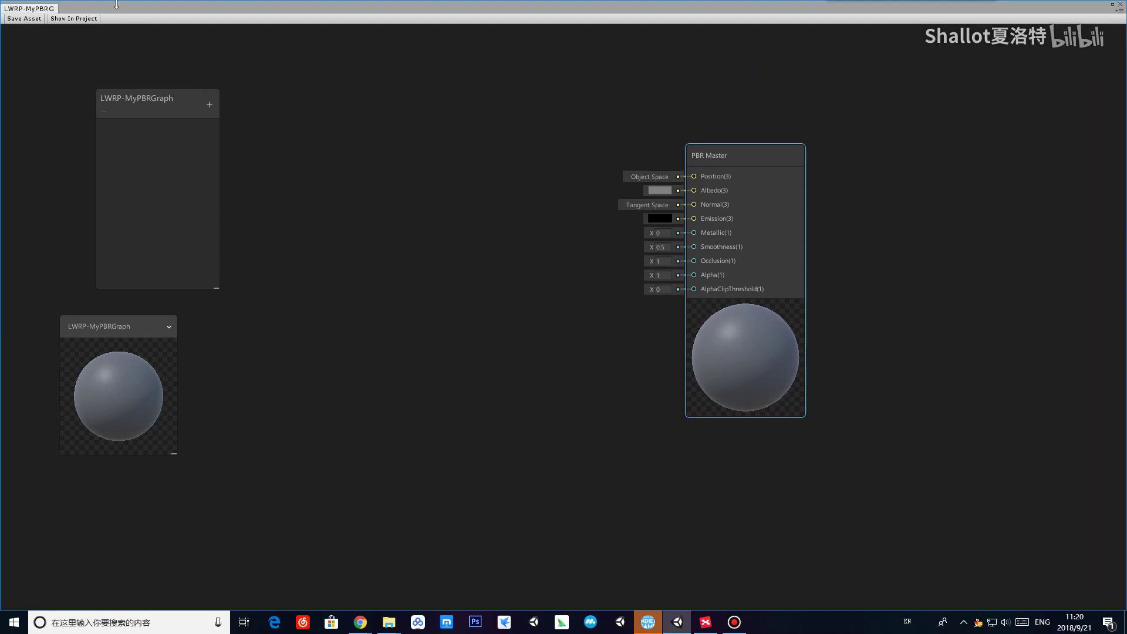
- Move the shader editor window down to uncover the project files, and deselect the LWRP-MyPBRGraph asset
{"action": "left_click_drag", "start_coordinate": [141, 25], "coordinate": [267, 203]}
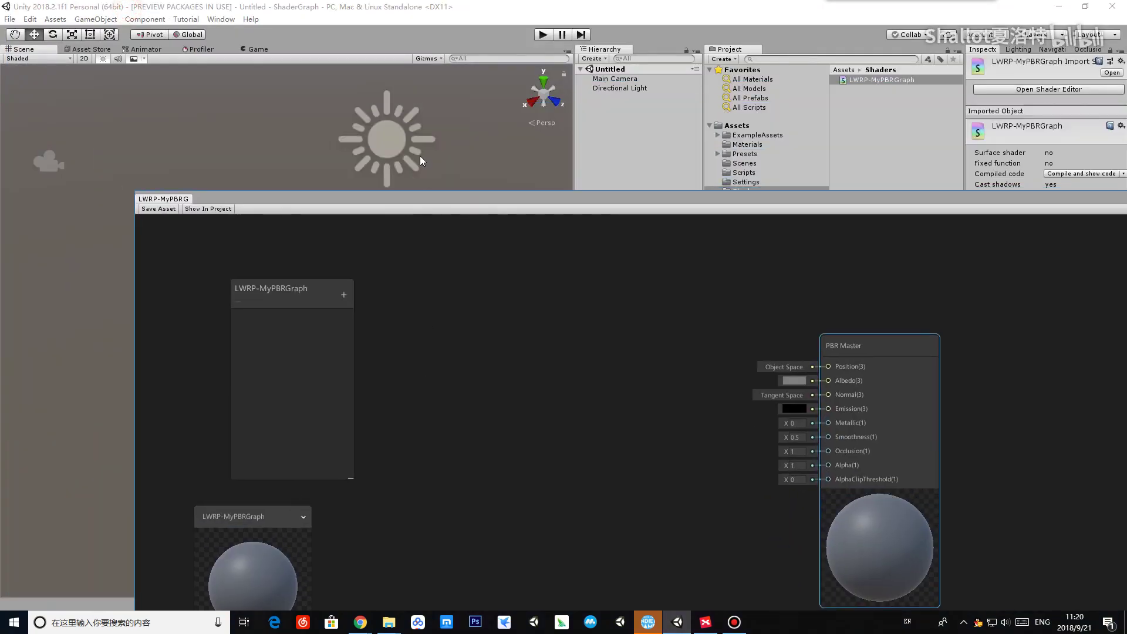
{"action": "left_click_drag", "start_coordinate": [410, 198], "coordinate": [285, 301]}
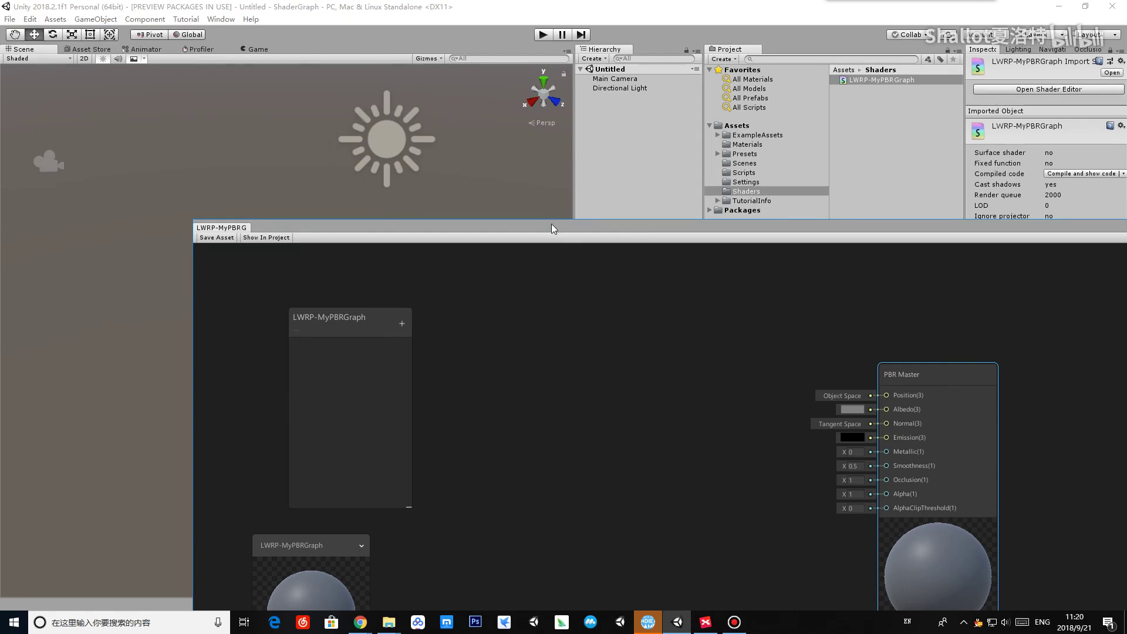
{"action": "left_click_drag", "start_coordinate": [551, 224], "coordinate": [495, 318]}
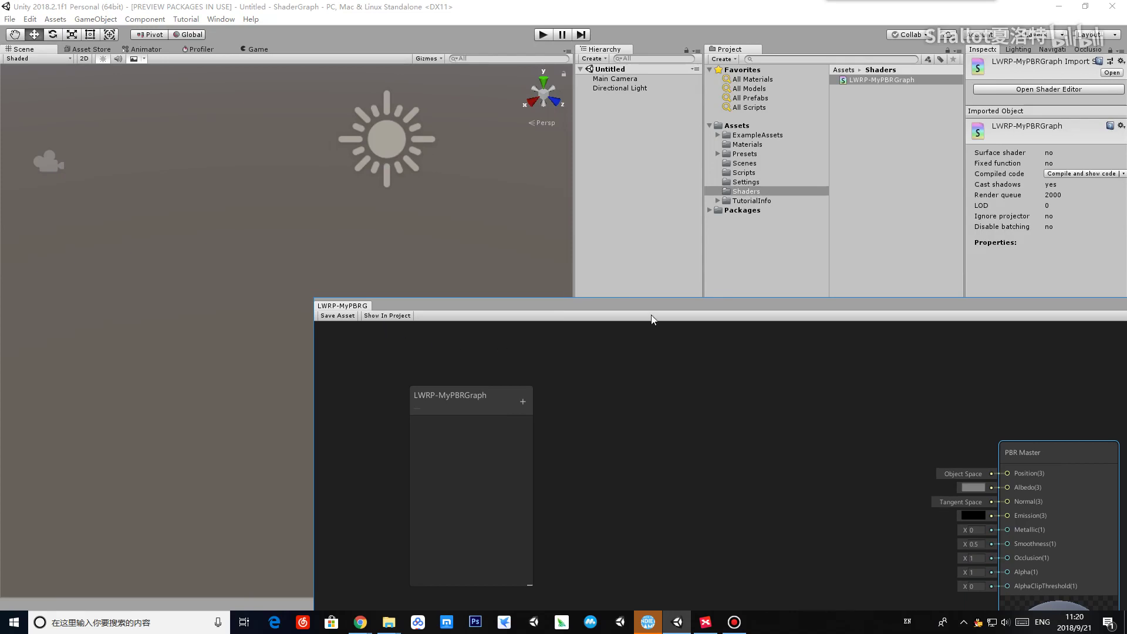
{"action": "left_click", "coordinate": [861, 214]}
- Locate the open graph's asset in the project from the shader editor and select LWRP-MyPBRGraph in the Shaders folder
{"action": "left_click", "coordinate": [395, 330]}
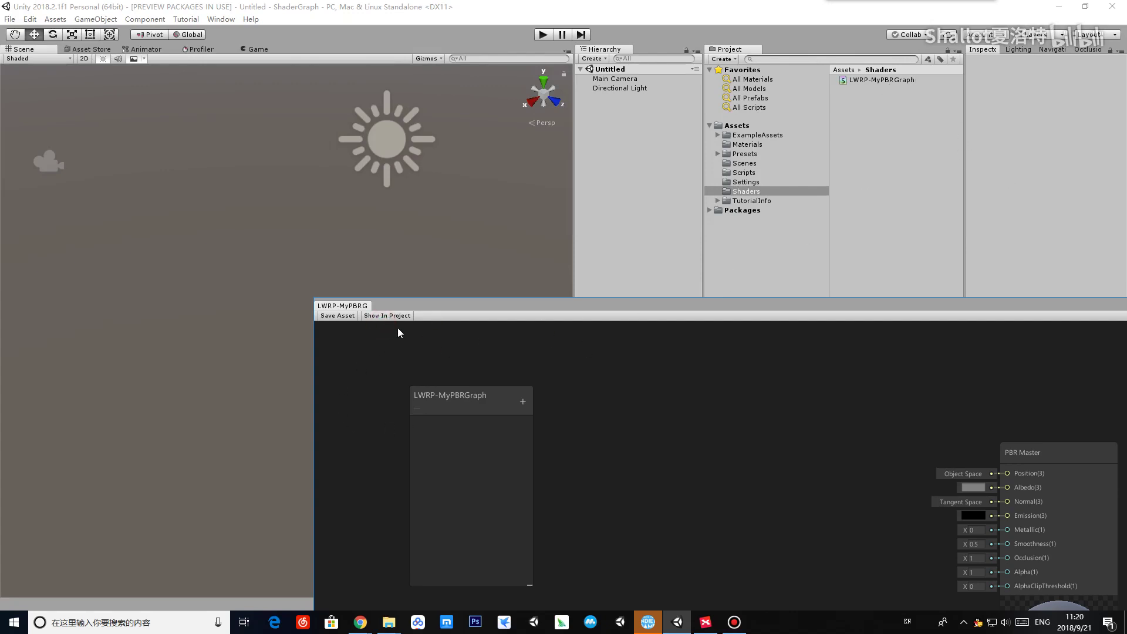
{"action": "left_click", "coordinate": [382, 316]}
{"action": "left_click_drag", "start_coordinate": [824, 305], "coordinate": [630, 385]}
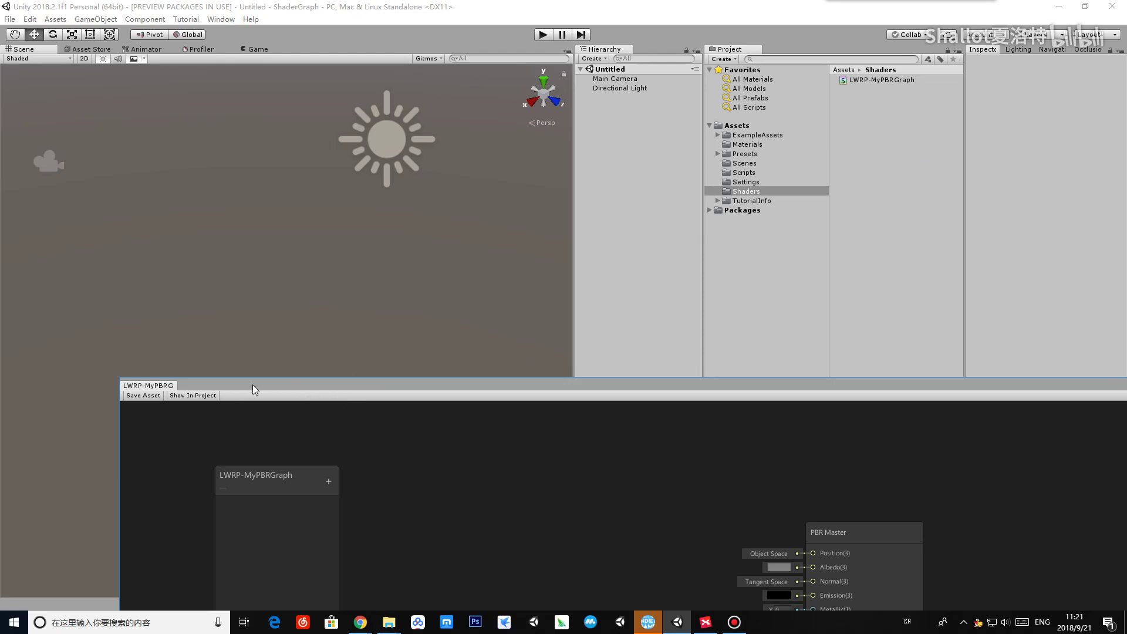
{"action": "left_click_drag", "start_coordinate": [252, 385], "coordinate": [233, 277]}
{"action": "left_click", "coordinate": [275, 271]}
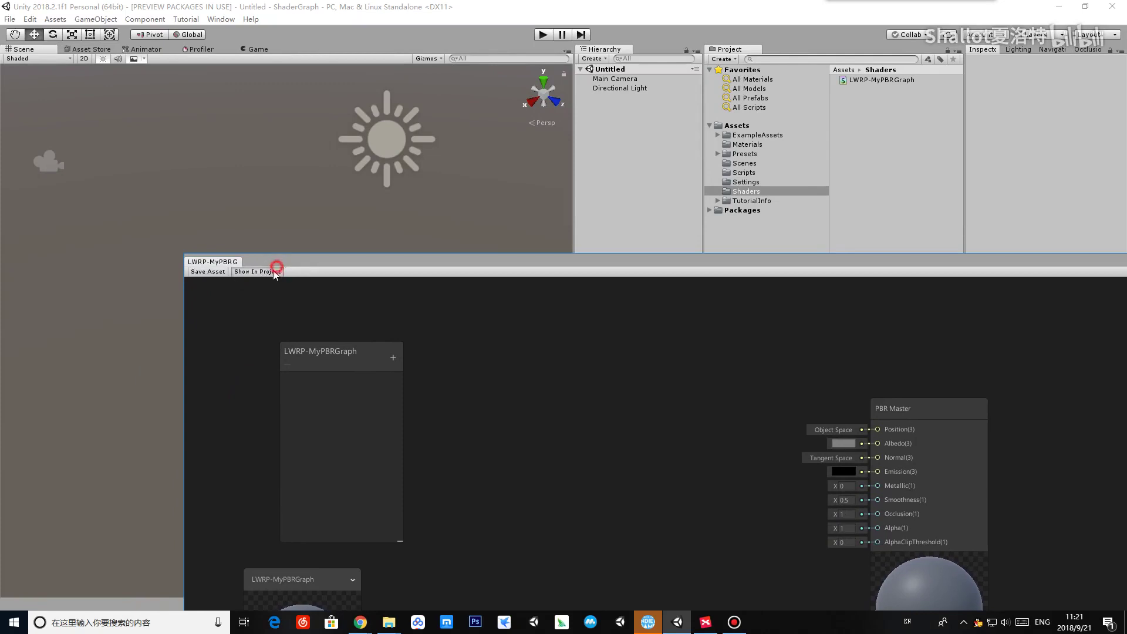
{"action": "left_click", "coordinate": [636, 262]}
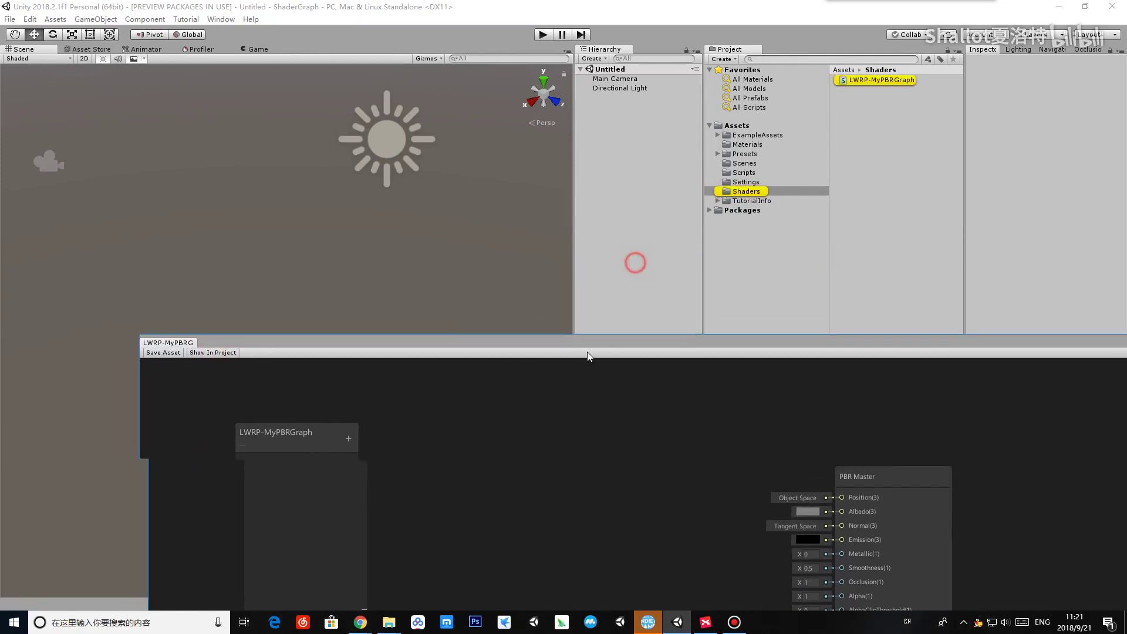
{"action": "left_click", "coordinate": [880, 81]}
- Maximize the shader editor window and add a Vector1 property to the LWRP-MyPBRGraph blackboard
{"action": "left_click_drag", "start_coordinate": [740, 350], "coordinate": [602, 67]}
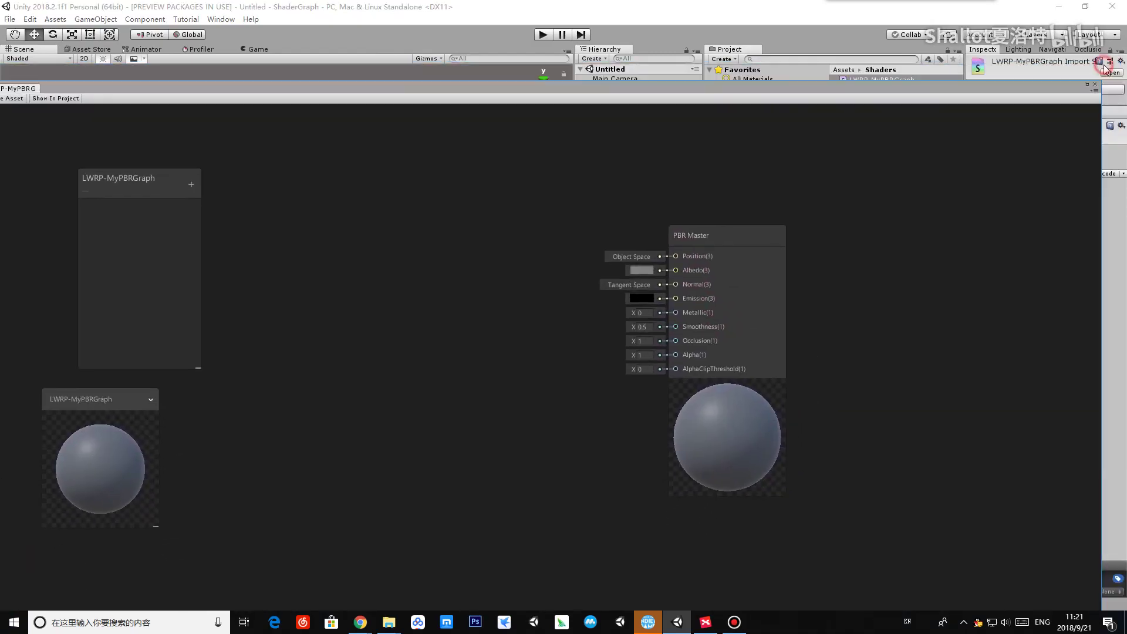
{"action": "double_click", "coordinate": [1051, 71]}
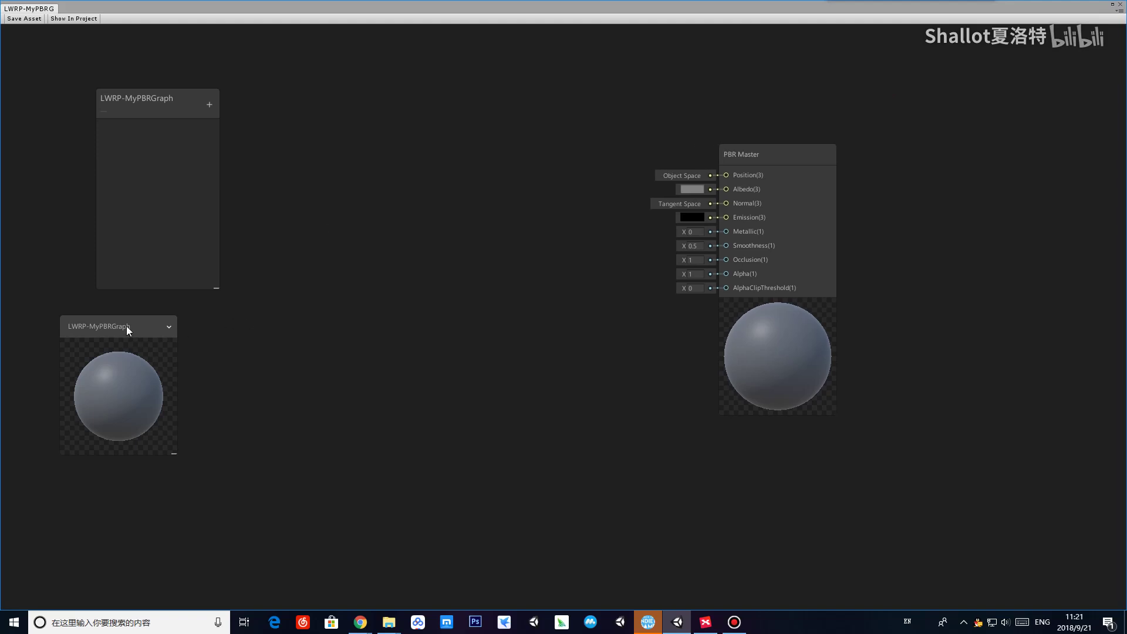
{"action": "left_click", "coordinate": [209, 105]}
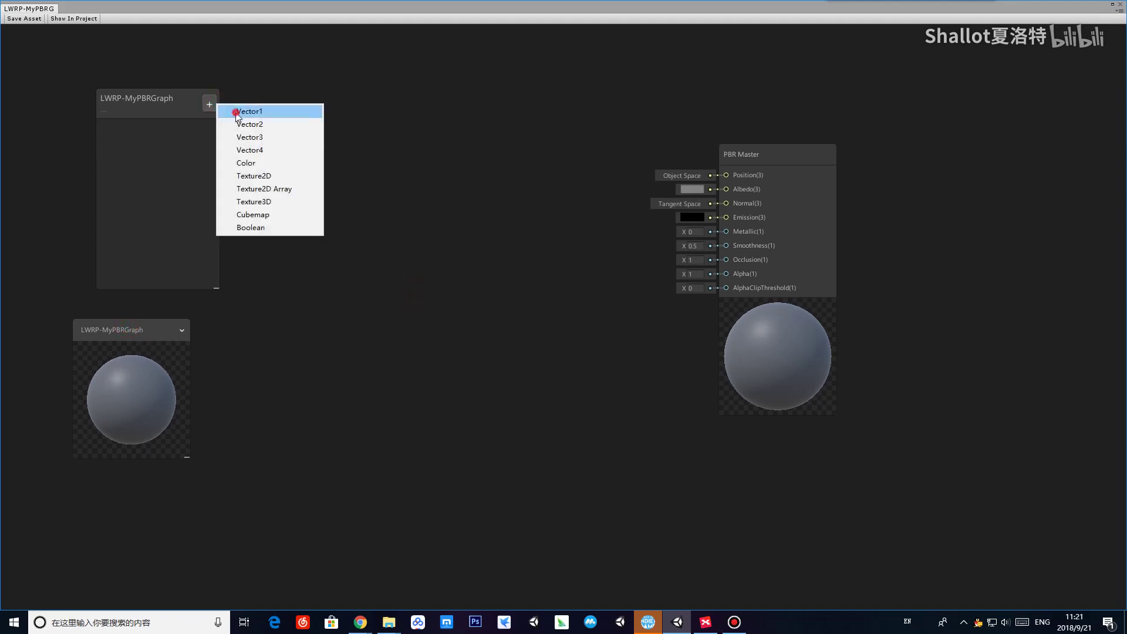
{"action": "left_click", "coordinate": [237, 111]}
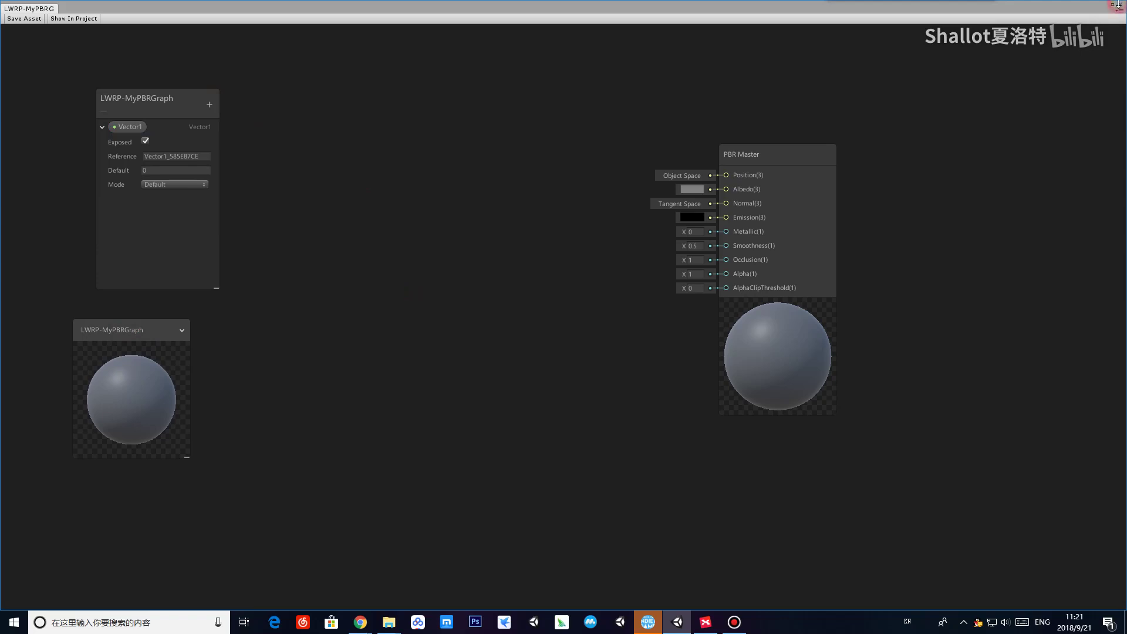
- Close the shader editor, saving the graph changes, and reopen LWRP-MyPBRGraph
{"action": "left_click", "coordinate": [1120, 6]}
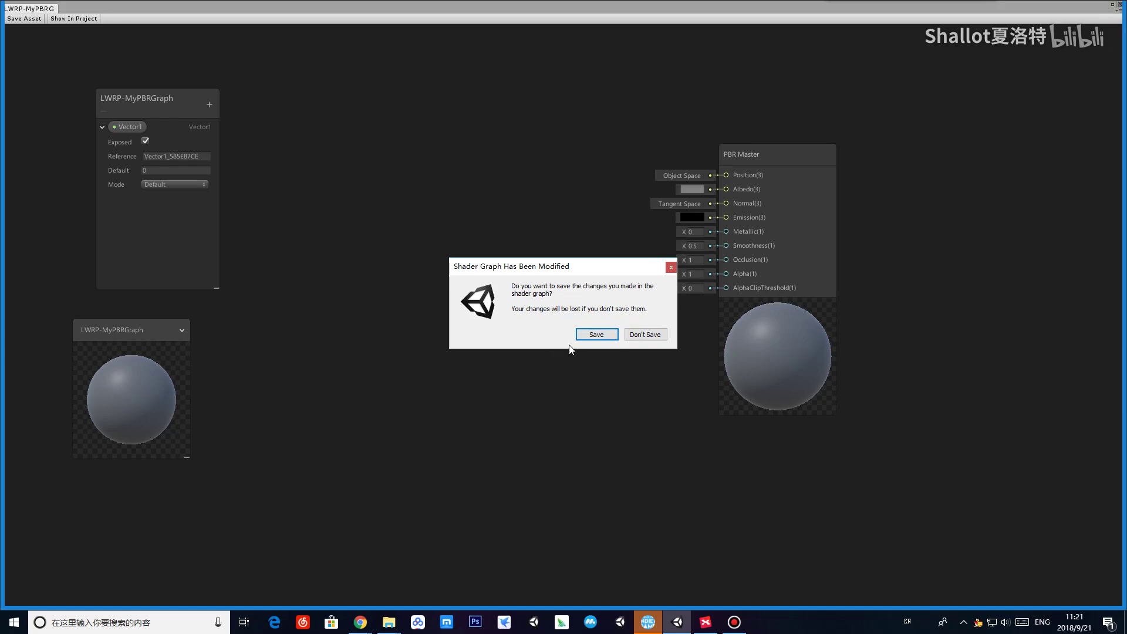
{"action": "left_click", "coordinate": [590, 334]}
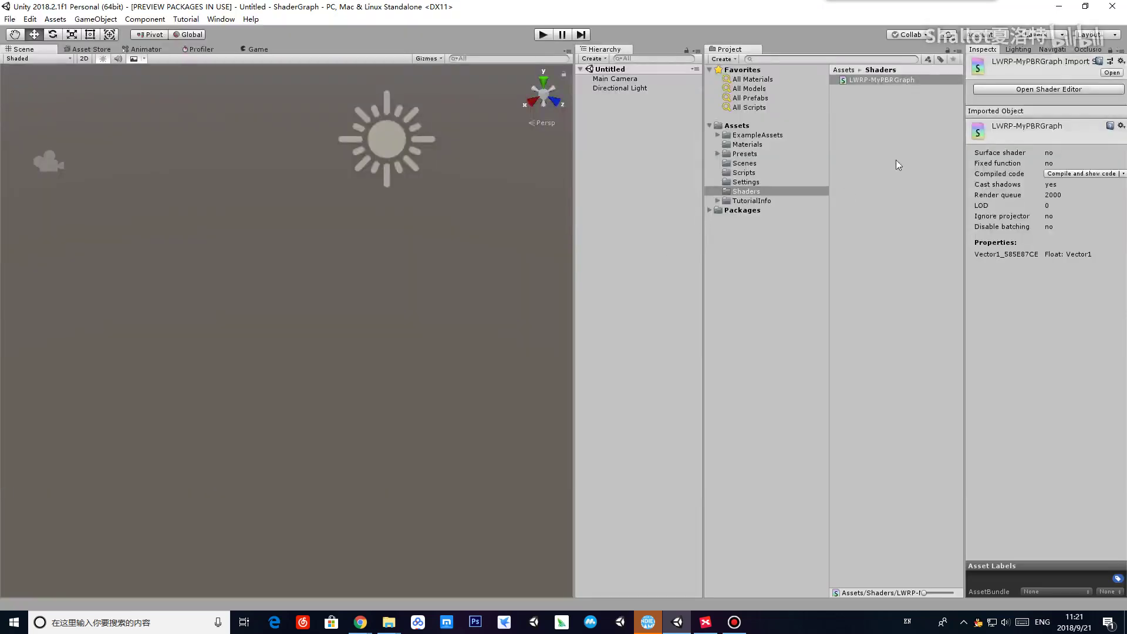
{"action": "double_click", "coordinate": [905, 81]}
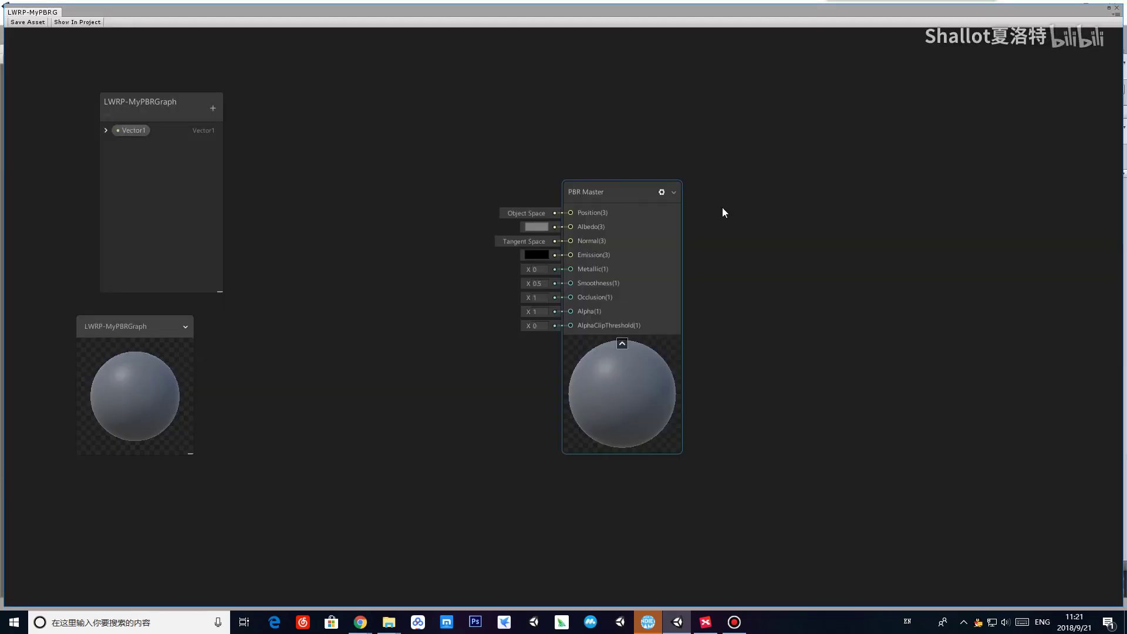
{"action": "left_click", "coordinate": [1115, 14]}
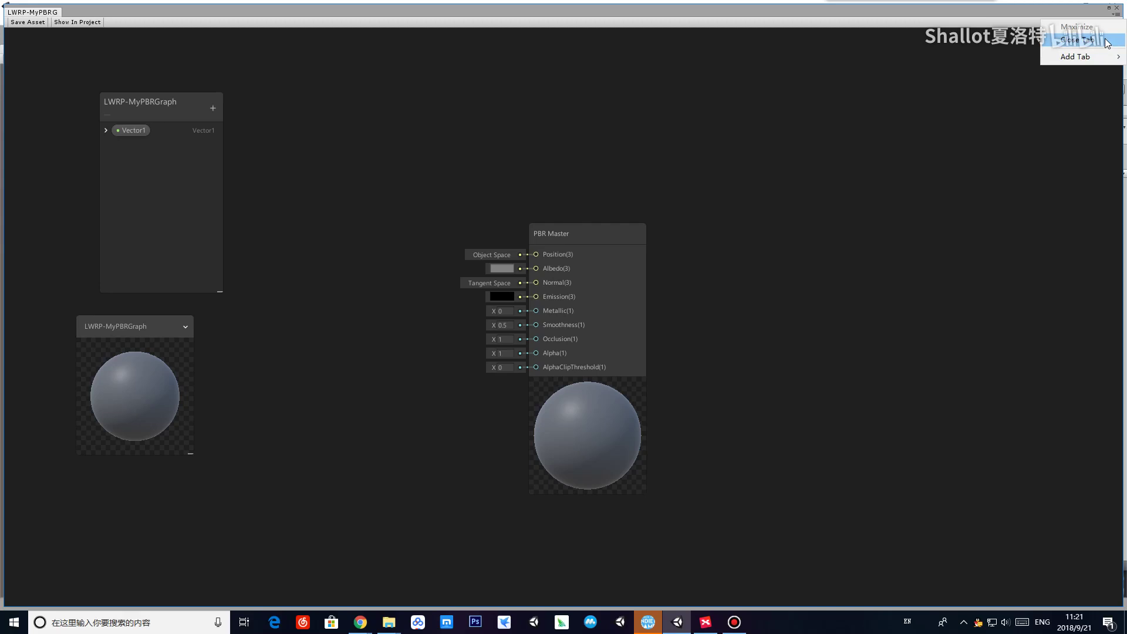
{"action": "mouse_move", "coordinate": [1090, 61]}
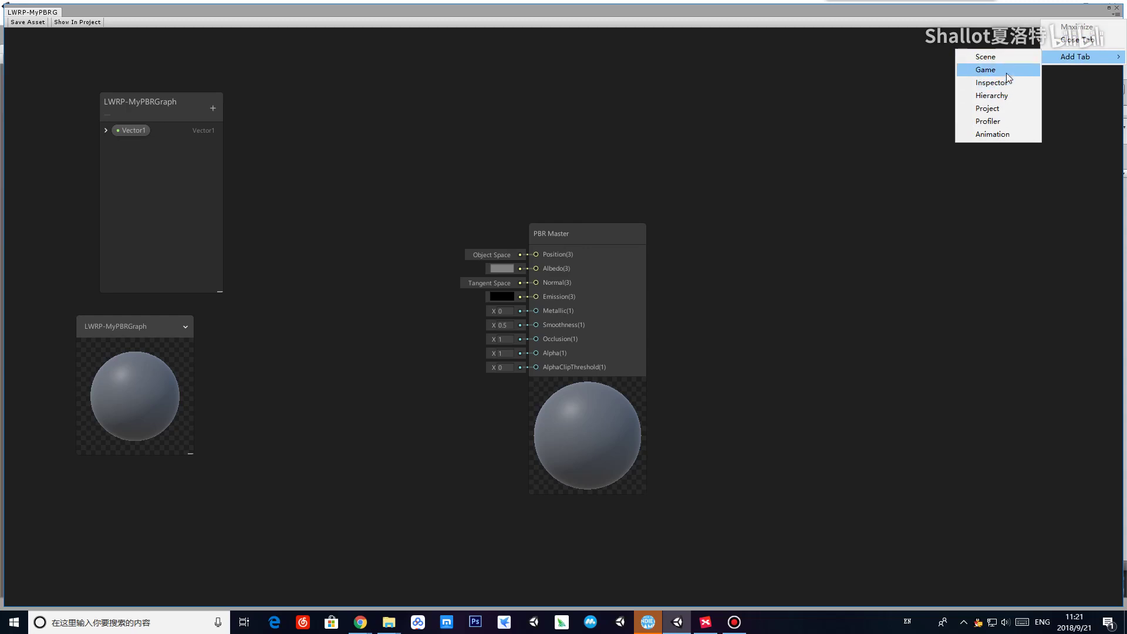
{"action": "left_click", "coordinate": [859, 144]}
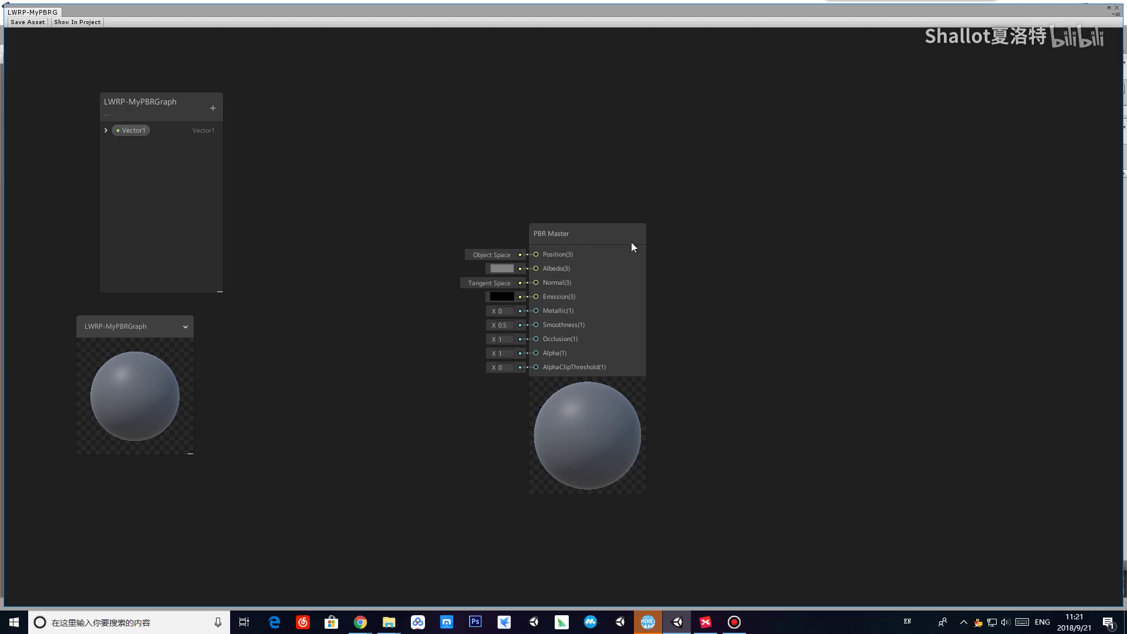
- Place the blackboard directly above the preview, and lower the shader editor window to uncover the project files
{"action": "middle_click_drag", "start_coordinate": [768, 362], "coordinate": [766, 341]}
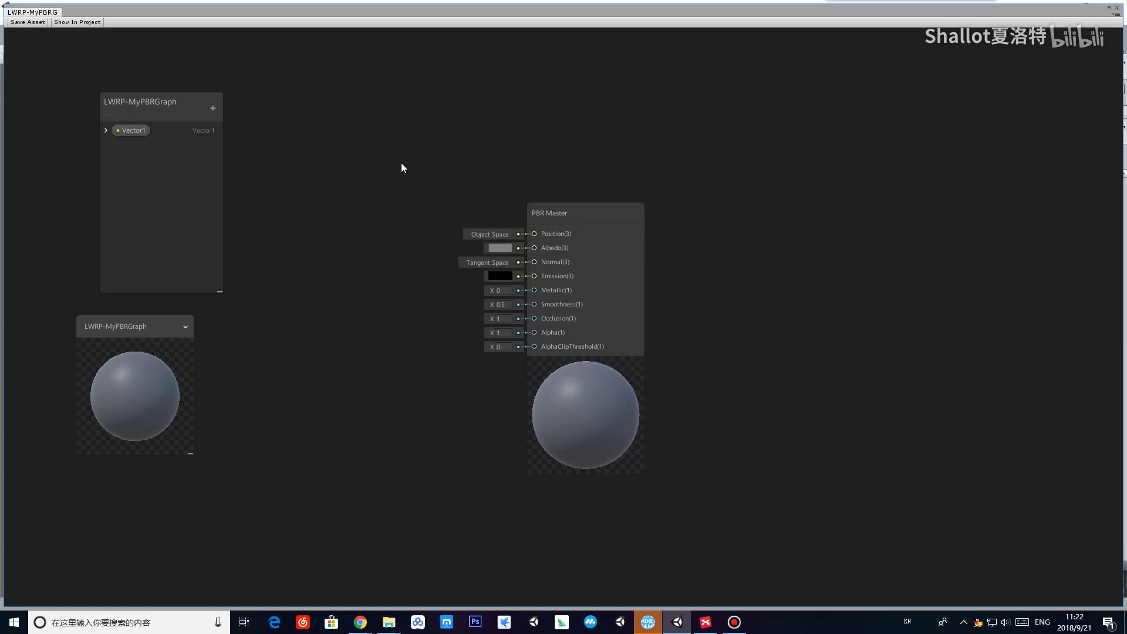
{"action": "mouse_move", "coordinate": [396, 164]}
{"action": "middle_mouse_down"}
{"action": "mouse_move", "coordinate": [404, 157]}
{"action": "mouse_move", "coordinate": [387, 164]}
{"action": "middle_mouse_up"}
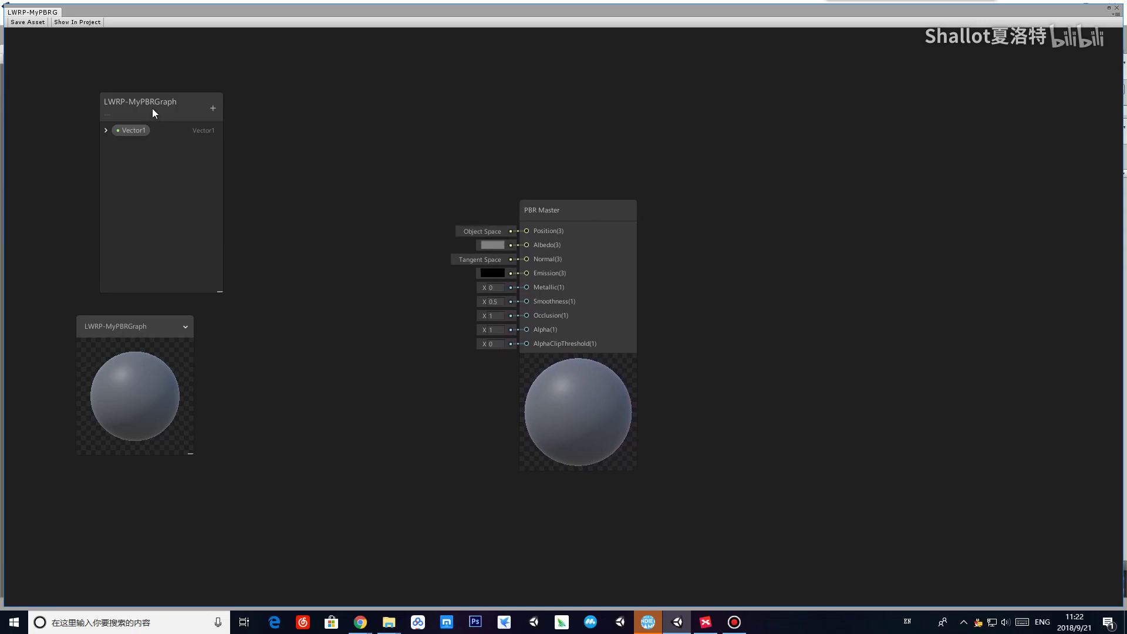
{"action": "left_click_drag", "start_coordinate": [153, 108], "coordinate": [128, 121]}
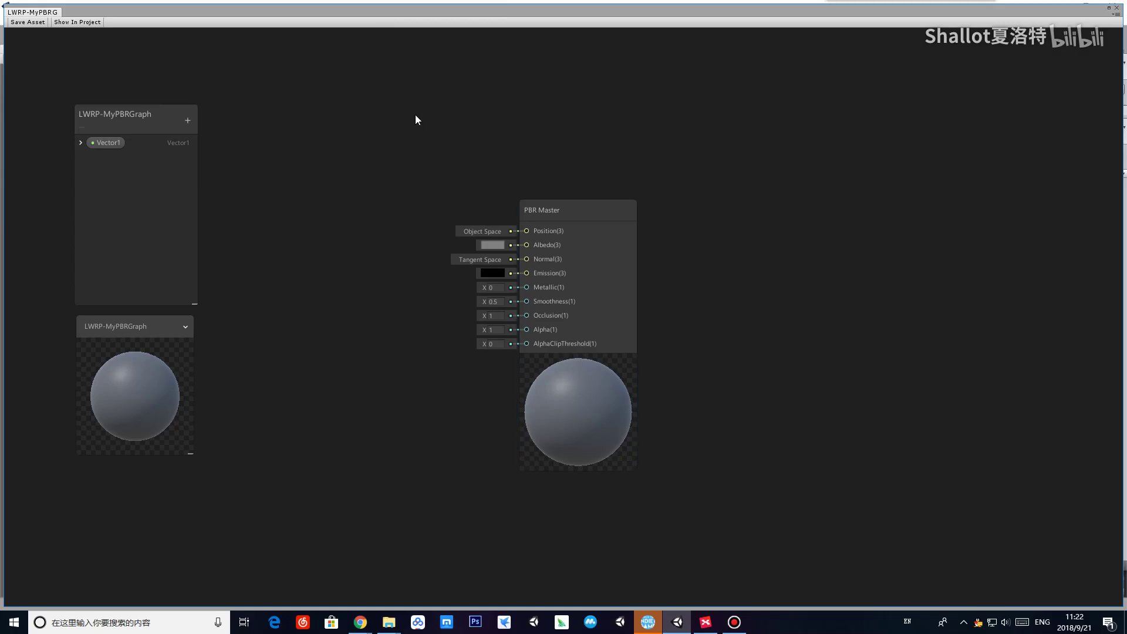
{"action": "key", "text": "super+Down"}
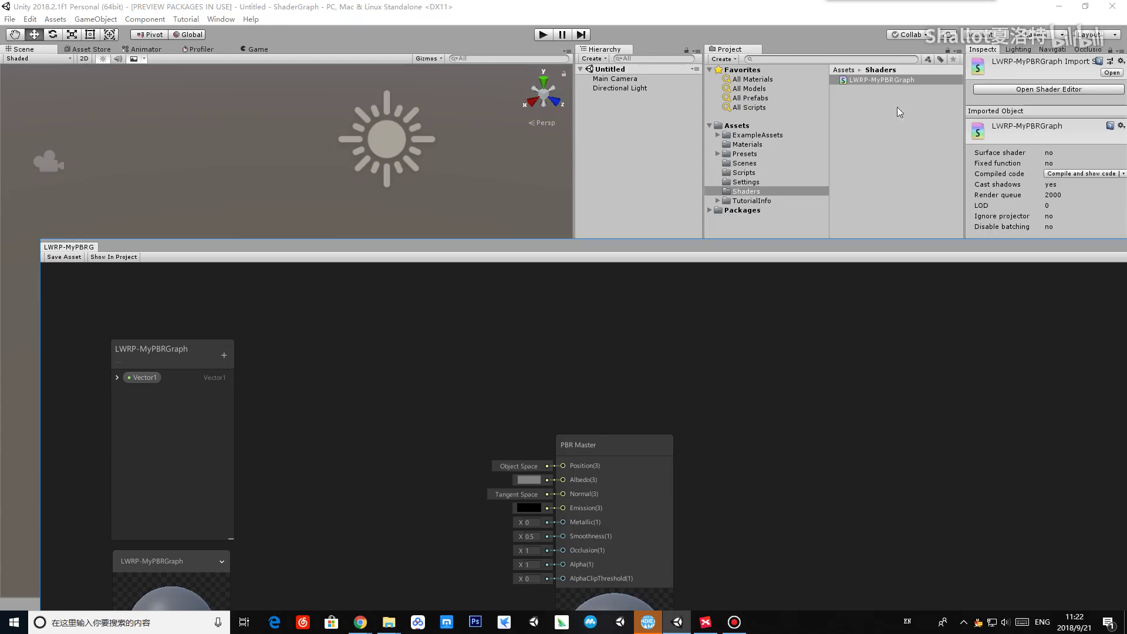
{"action": "right_click", "coordinate": [760, 126]}
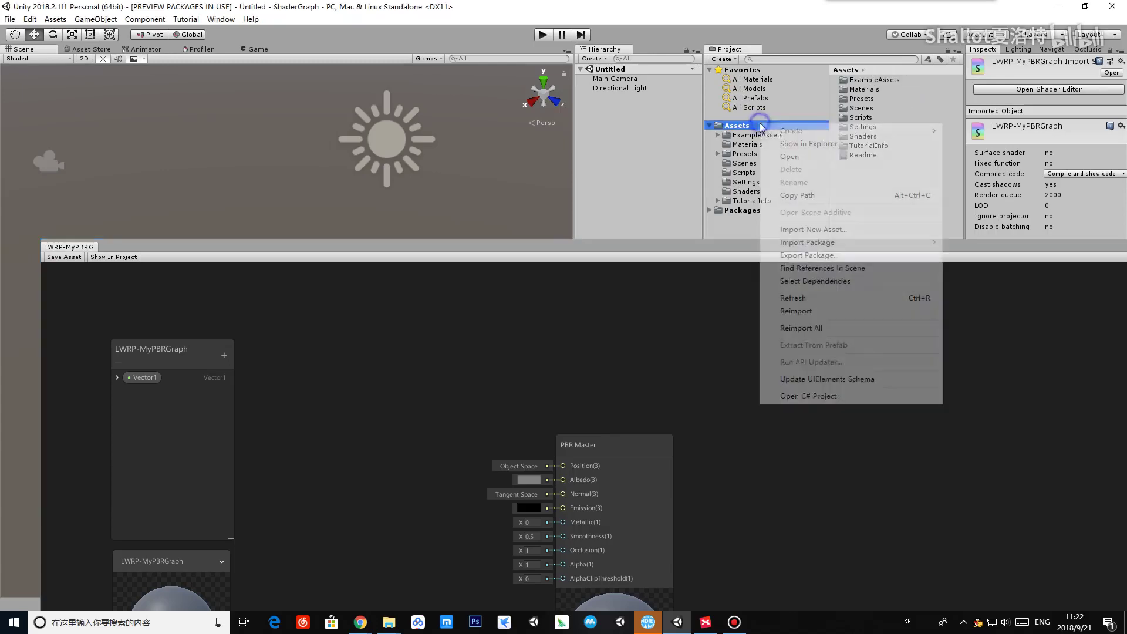
{"action": "mouse_move", "coordinate": [862, 132]}
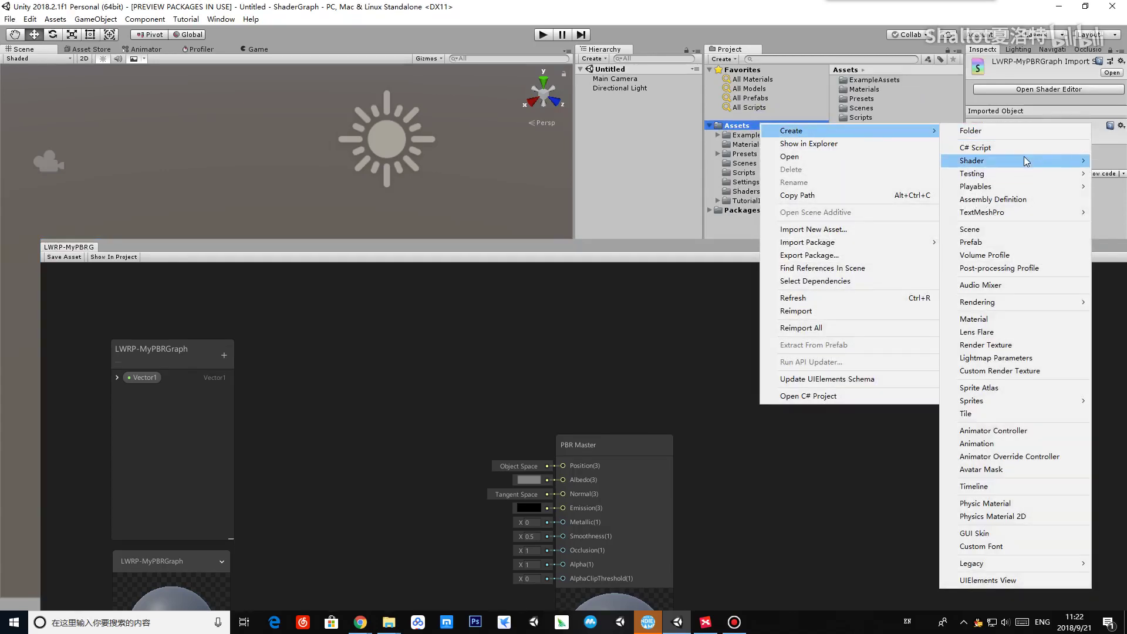
{"action": "mouse_move", "coordinate": [1021, 159]}
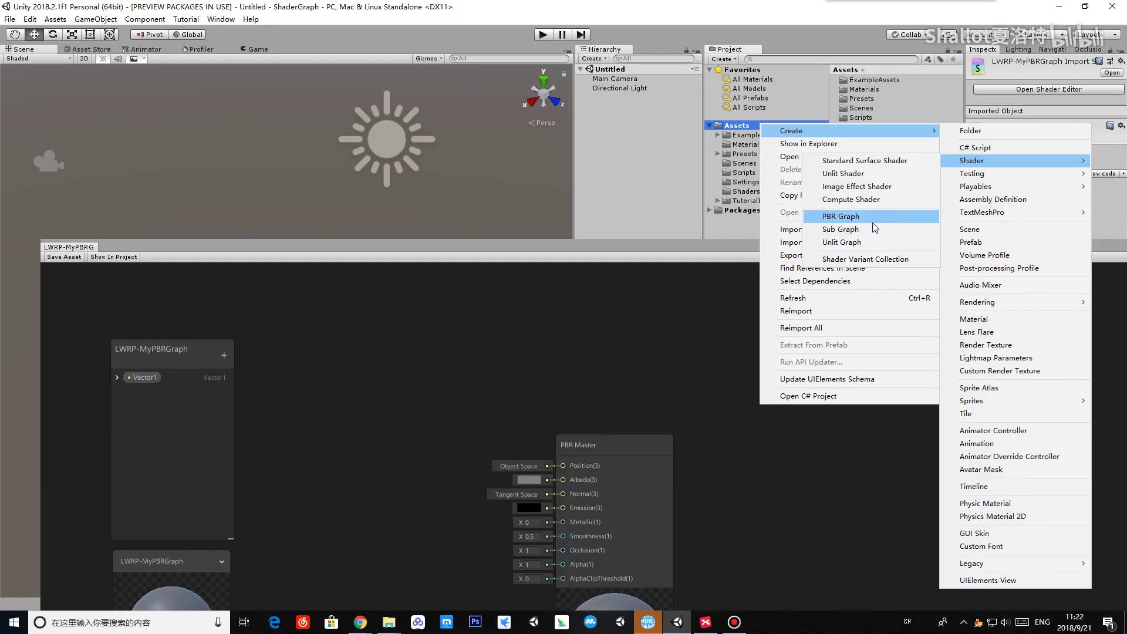
{"action": "left_click", "coordinate": [744, 244]}
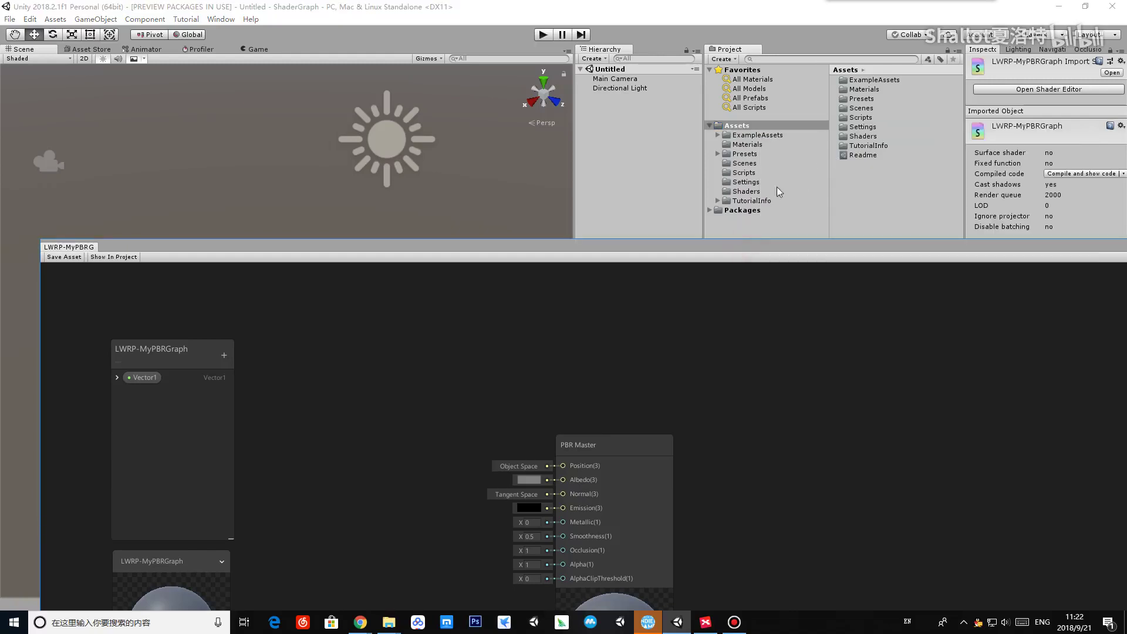
- Show LWRP-MyPBRGraph from the project's Shaders folder in the file explorer and shift the explorer window to examine its files
{"action": "left_click", "coordinate": [751, 191]}
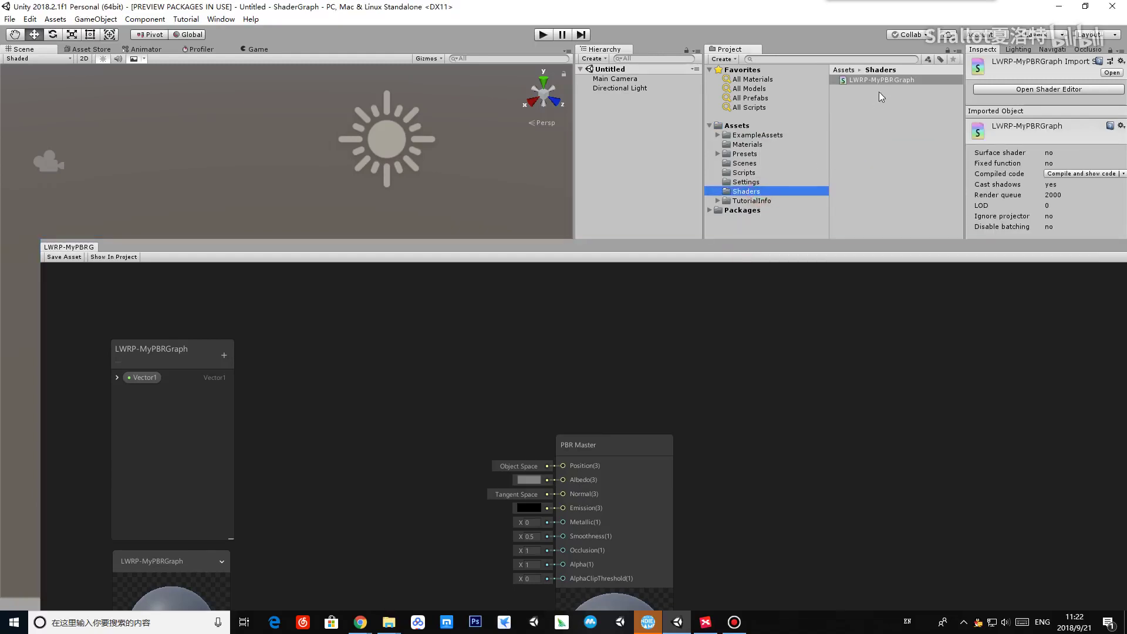
{"action": "right_click", "coordinate": [883, 79]}
{"action": "left_click", "coordinate": [916, 97]}
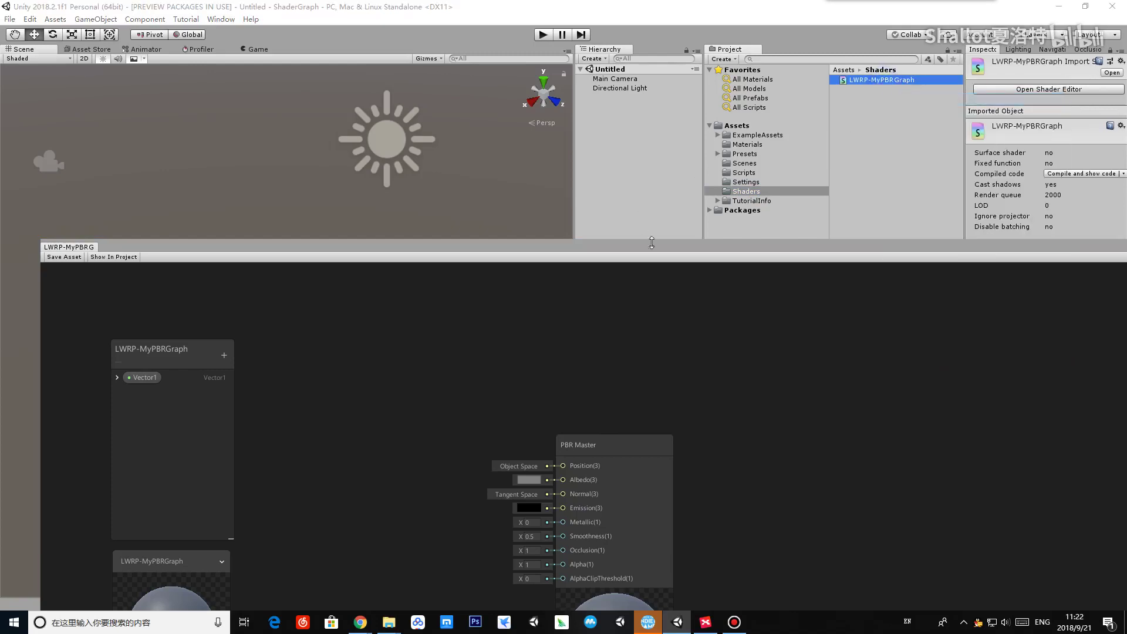
{"action": "left_click_drag", "start_coordinate": [291, 154], "coordinate": [433, 172]}
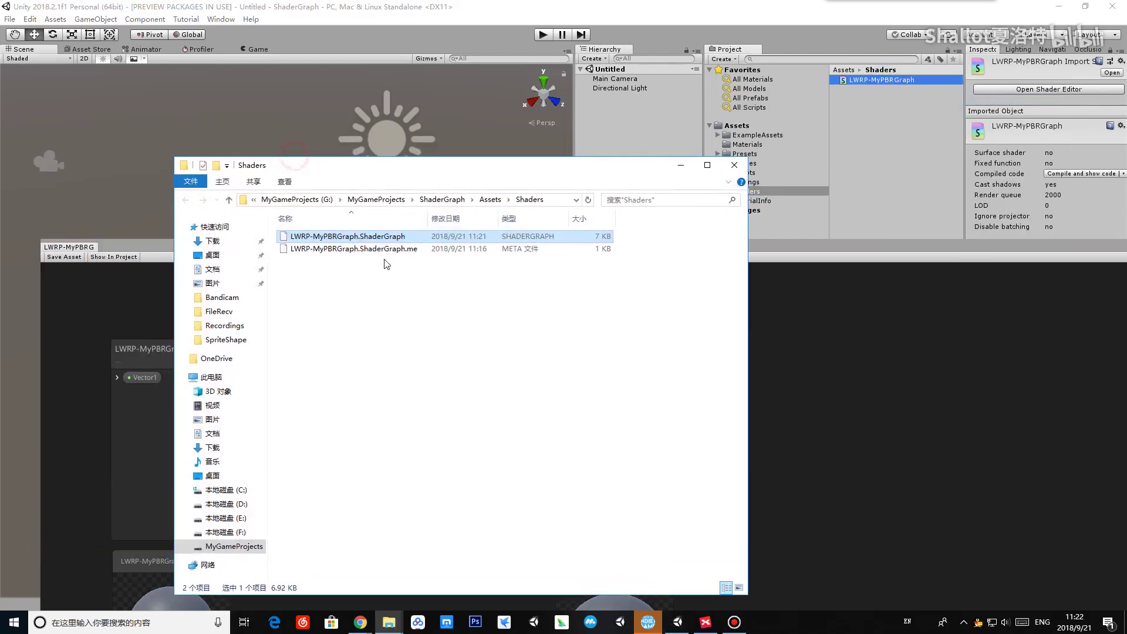
{"action": "left_click", "coordinate": [372, 272]}
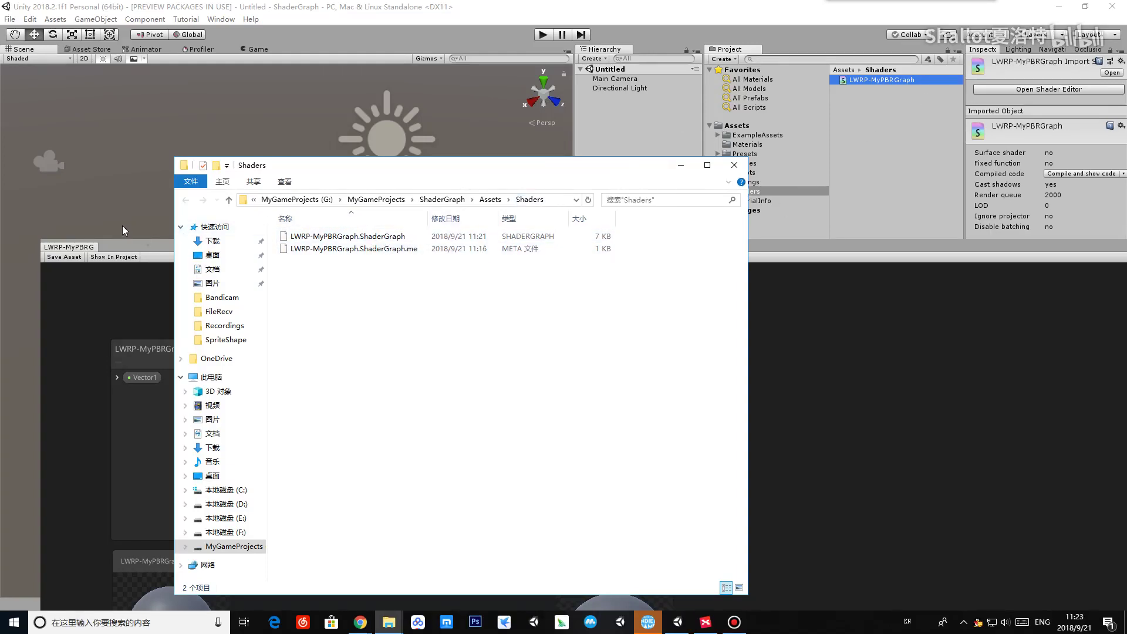
- Move the shader editor window aside to view the selected graph's properties in the Inspector, and raise it back over the main editor
{"action": "left_click", "coordinate": [125, 243]}
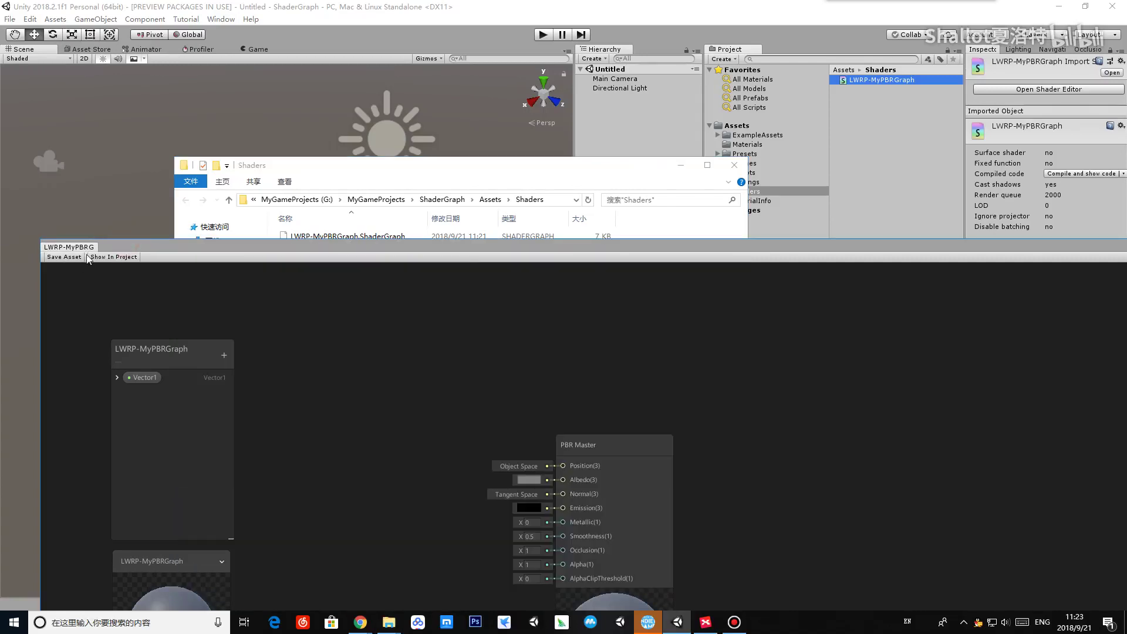
{"action": "left_click_drag", "start_coordinate": [681, 266], "coordinate": [952, 304]}
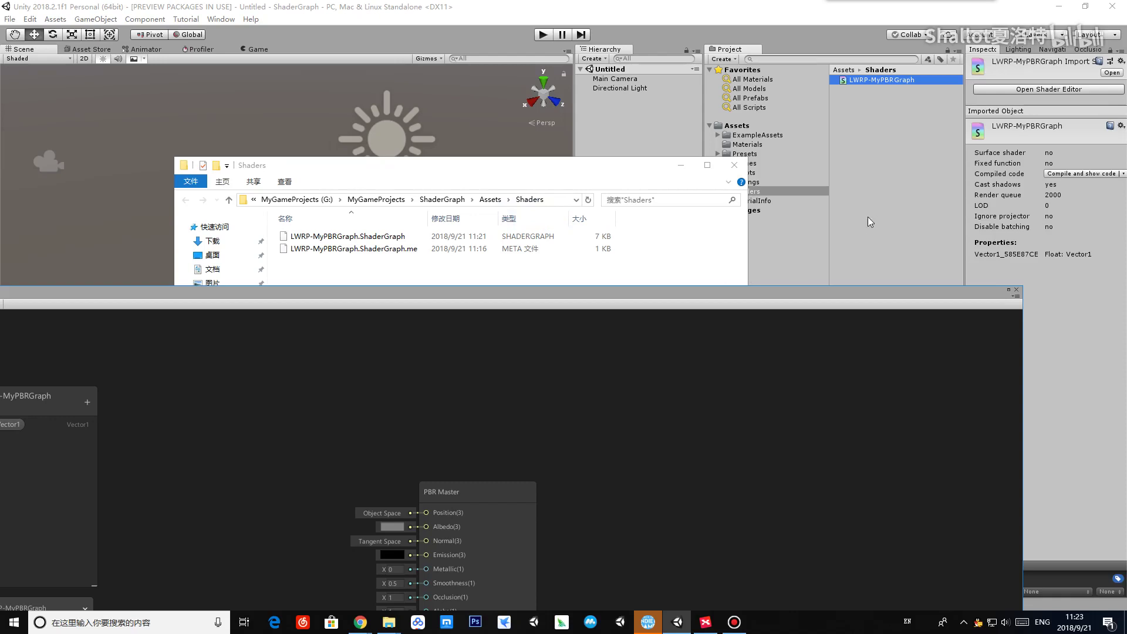
{"action": "left_click_drag", "start_coordinate": [425, 295], "coordinate": [531, 278]}
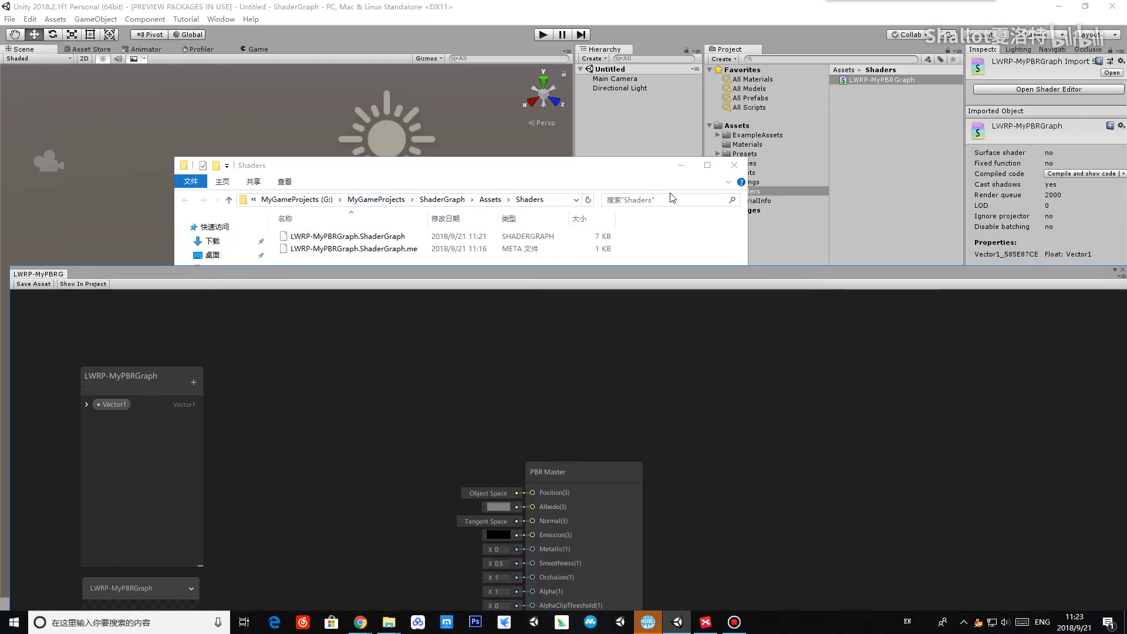
{"action": "left_click_drag", "start_coordinate": [637, 272], "coordinate": [623, 26]}
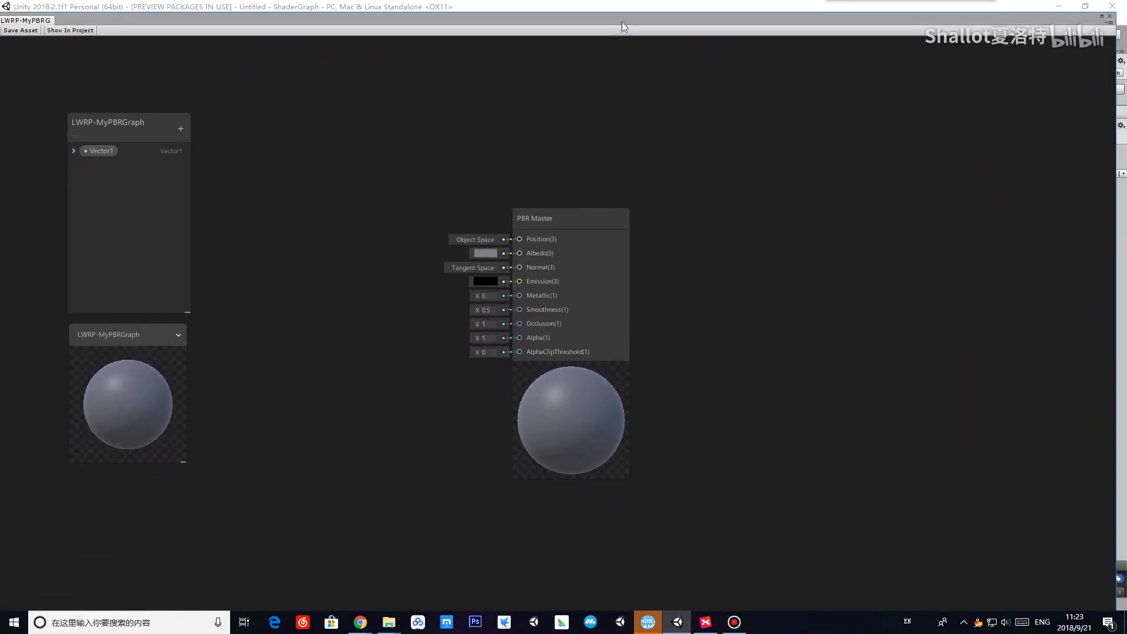